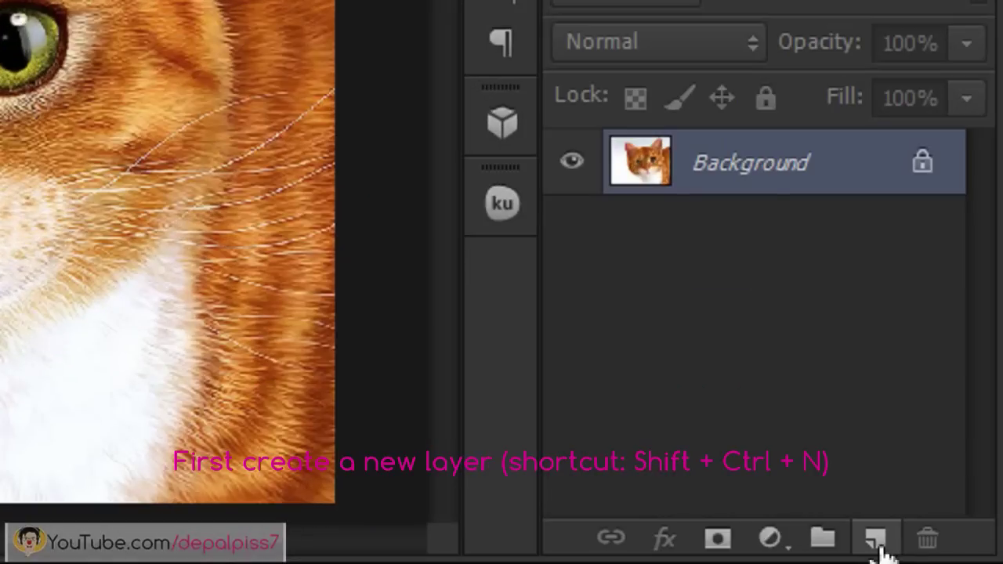
# - Add Layer 1 above the cat photo and fill it with 50% Gray
pyautogui.click(875, 538)
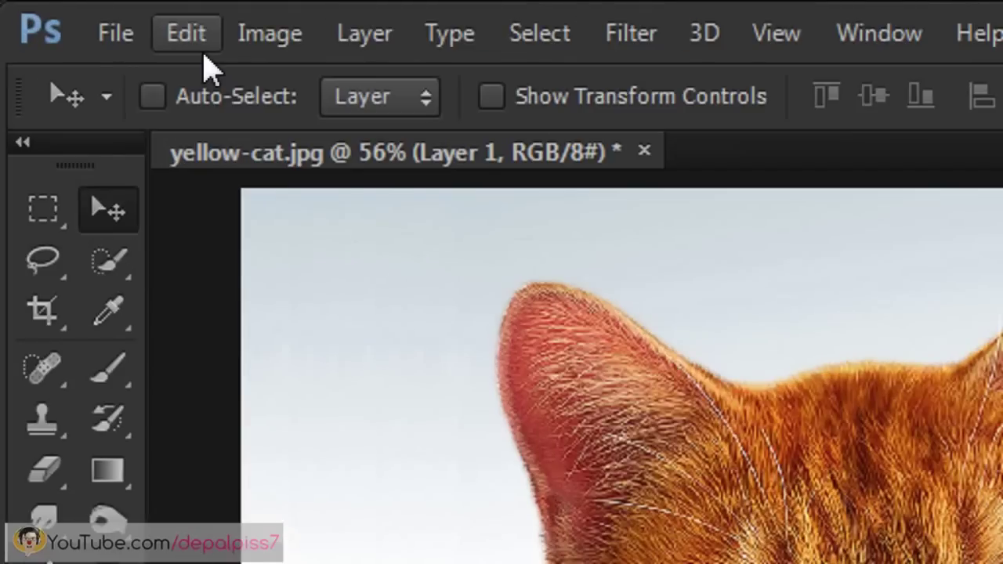
pyautogui.click(205, 55)
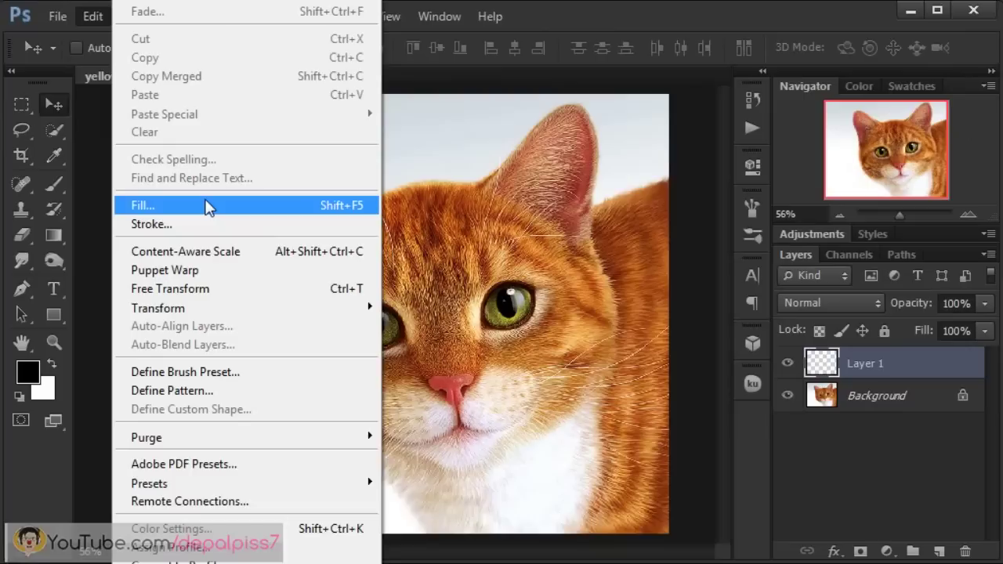
pyautogui.click(207, 205)
pyautogui.moveTo(679, 285); pyautogui.dragTo(495, 138)
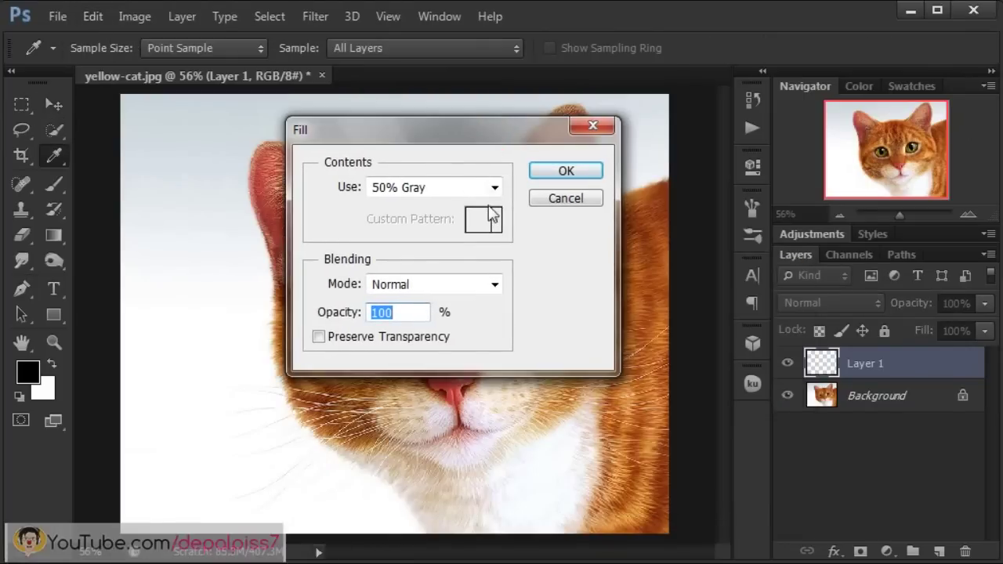
pyautogui.click(443, 193)
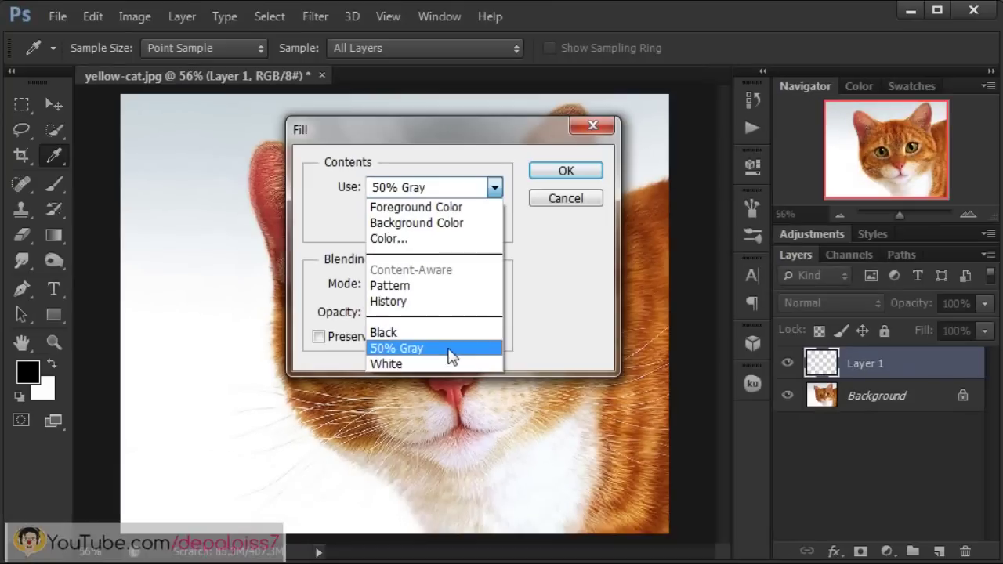
pyautogui.click(457, 350)
pyautogui.click(561, 173)
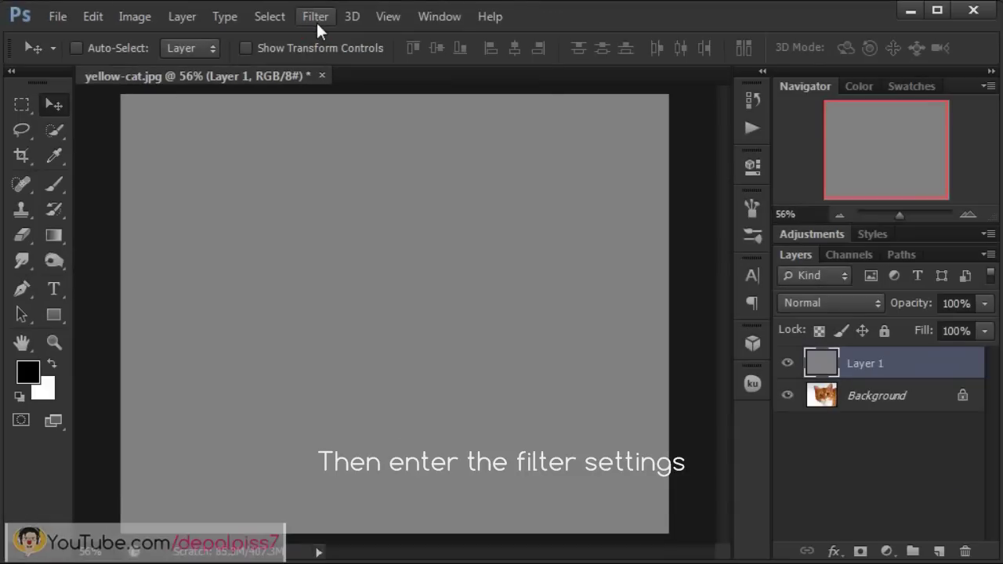
# - Apply Lighting Effects Classic with an Omni light to the gray Layer 1
pyautogui.click(316, 18)
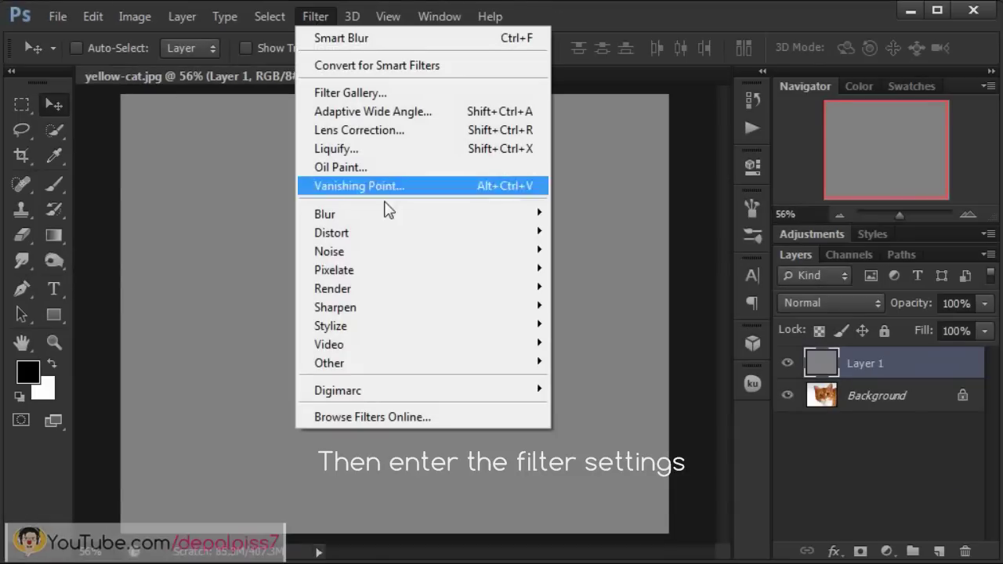
pyautogui.moveTo(149, 133)
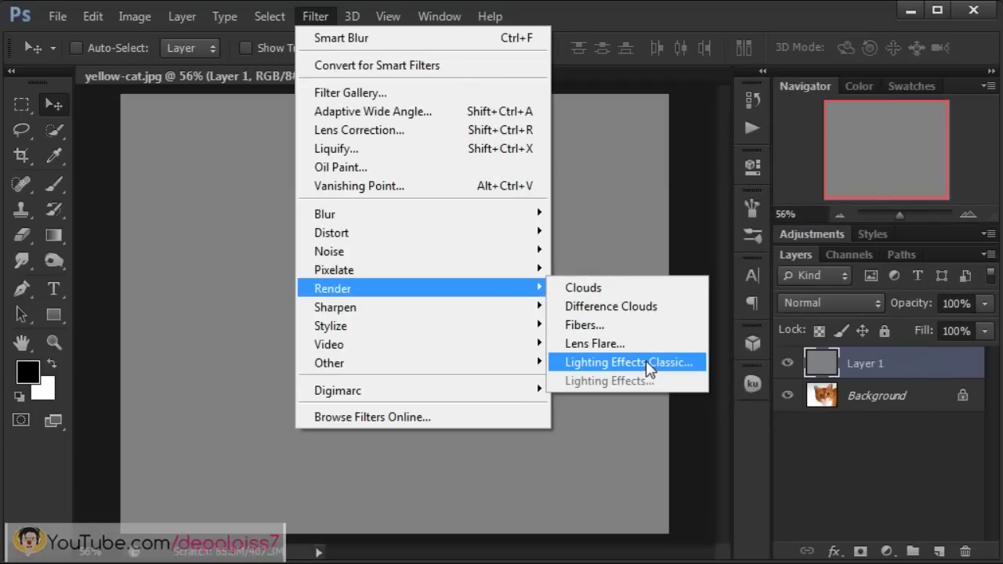
pyautogui.click(647, 364)
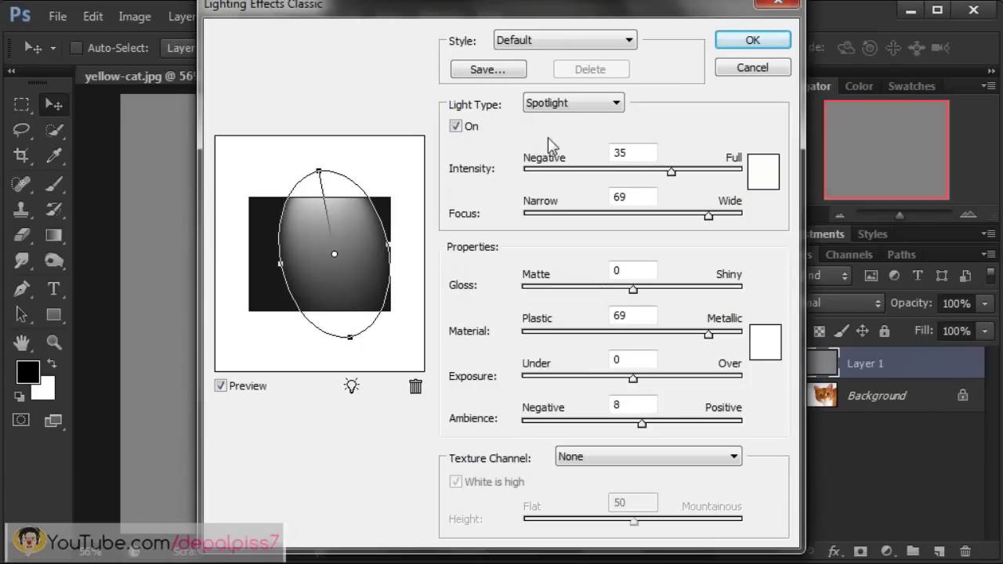
pyautogui.click(565, 110)
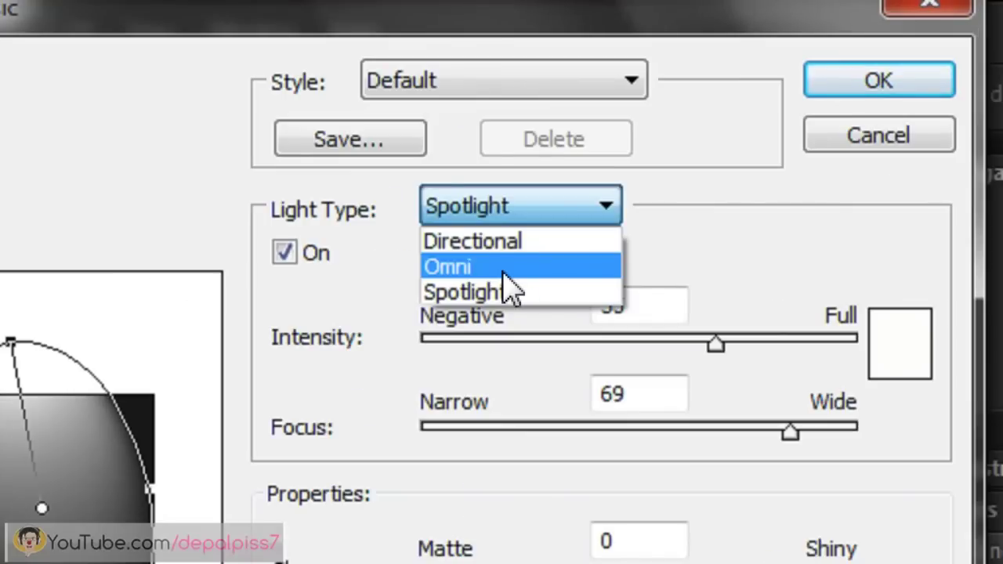
pyautogui.click(566, 135)
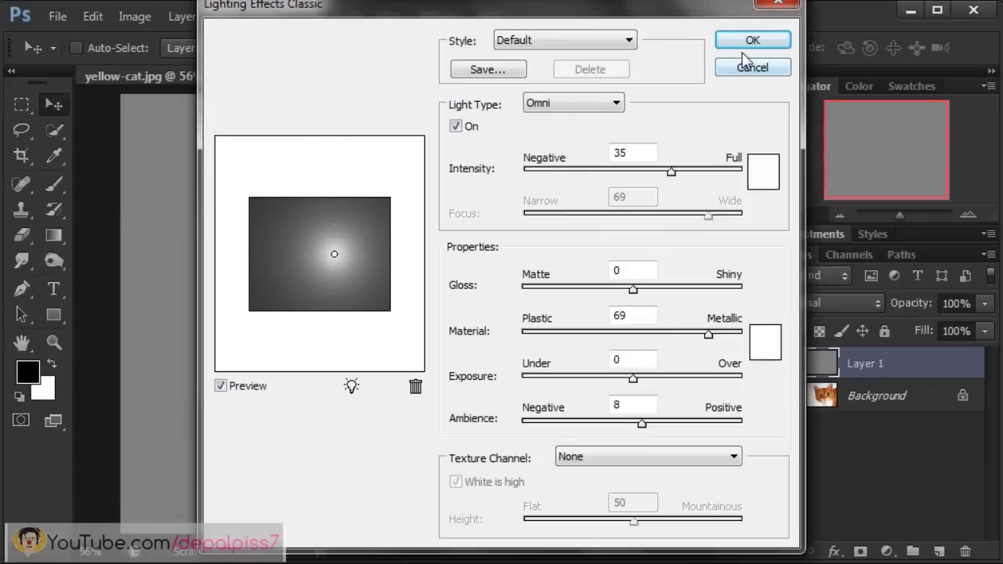
pyautogui.click(747, 45)
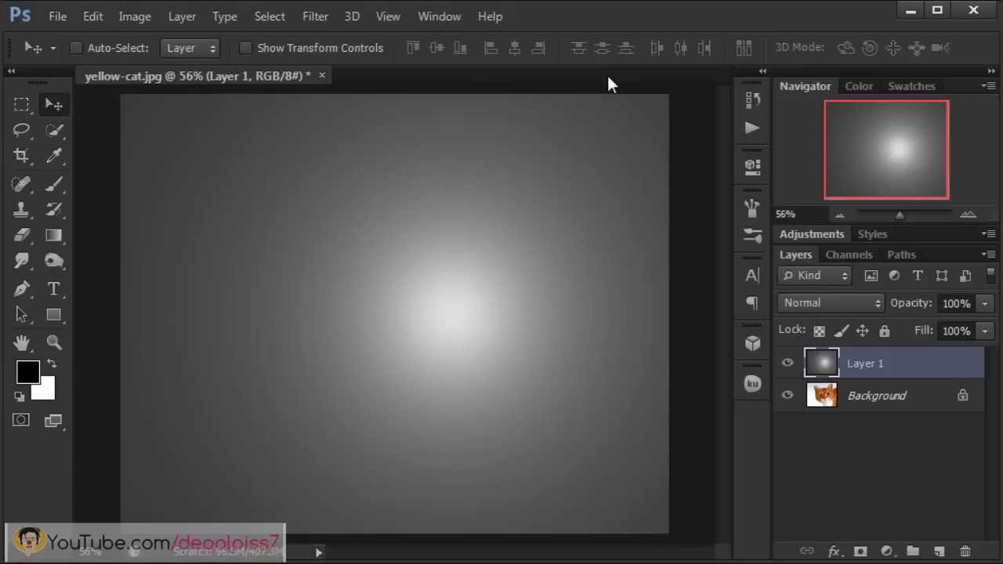
# - Set Layer 1 to Multiply blending and duplicate it as Layer 1 copy
pyautogui.click(817, 305)
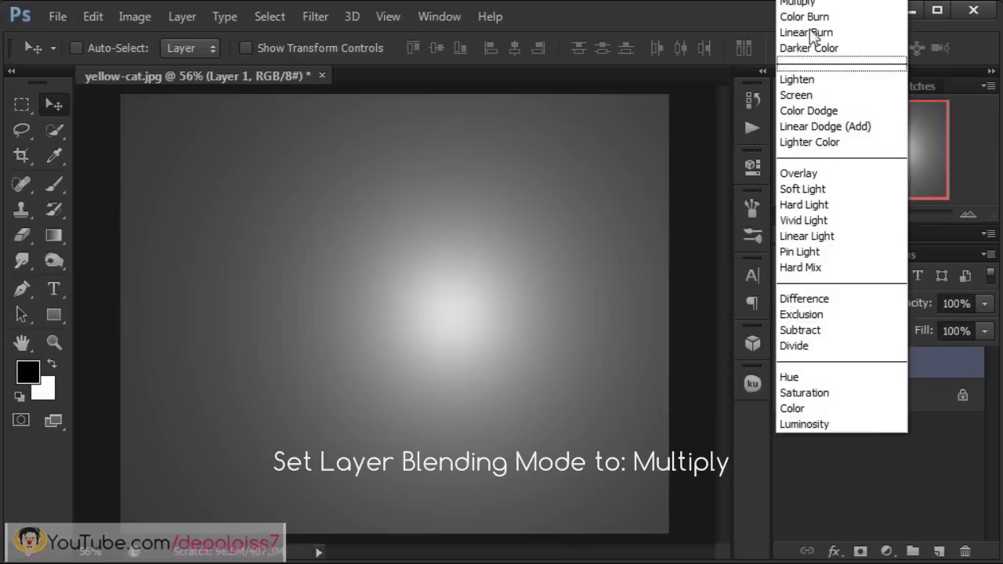
pyautogui.click(815, 6)
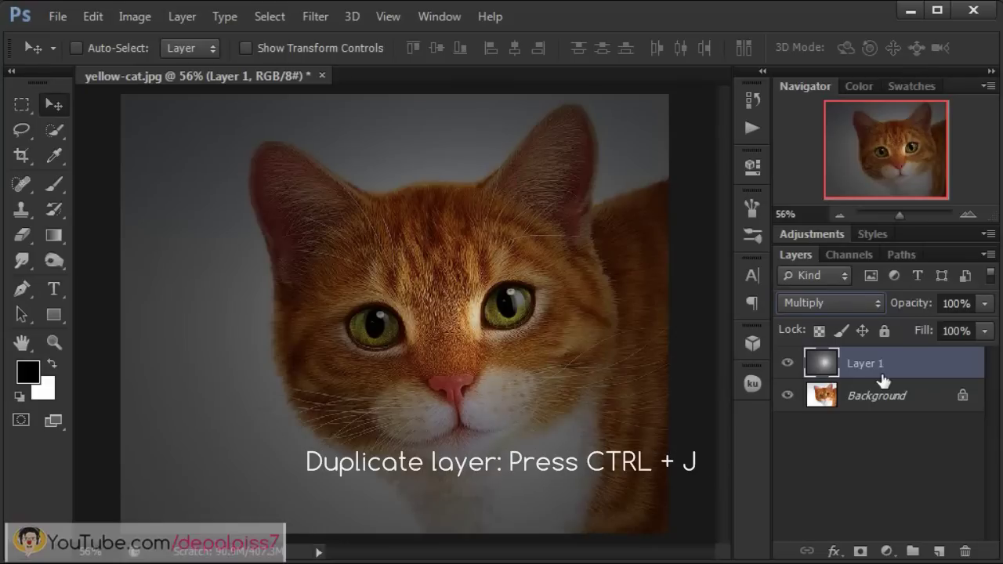
pyautogui.hotkey('ctrl', 'j')
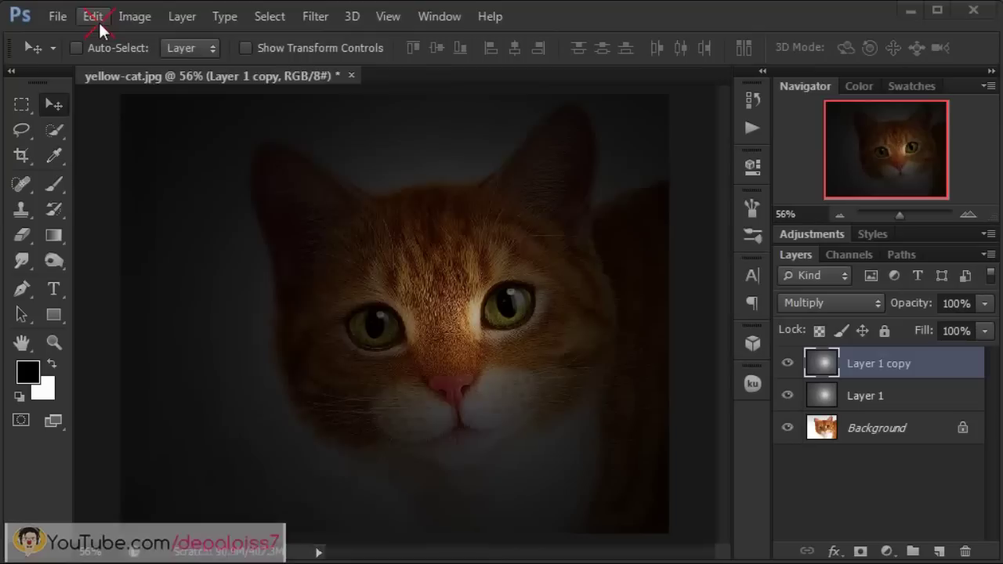
# - Refill Layer 1 copy with 50% Gray and set its blend mode to Overlay
pyautogui.click(98, 21)
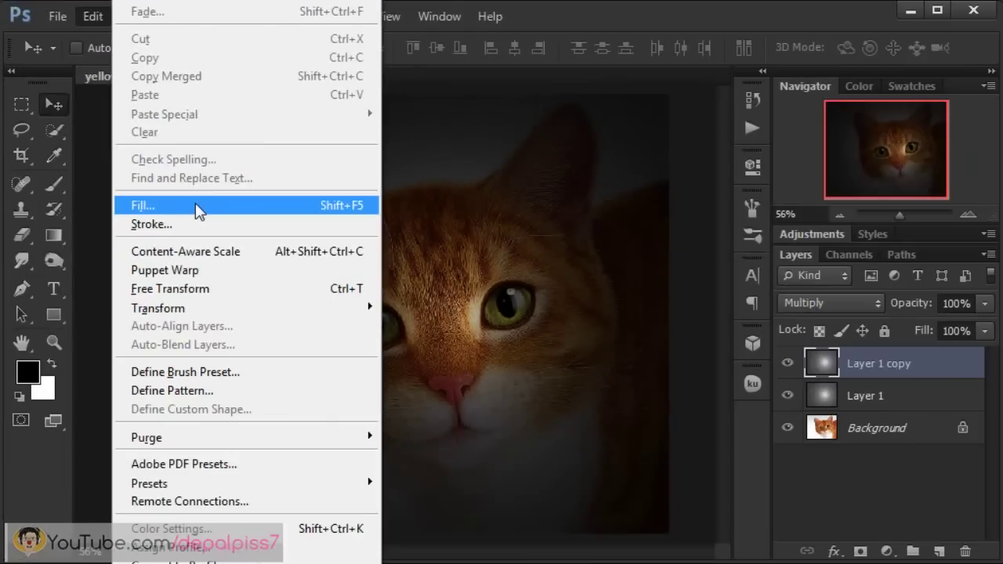
pyautogui.click(196, 206)
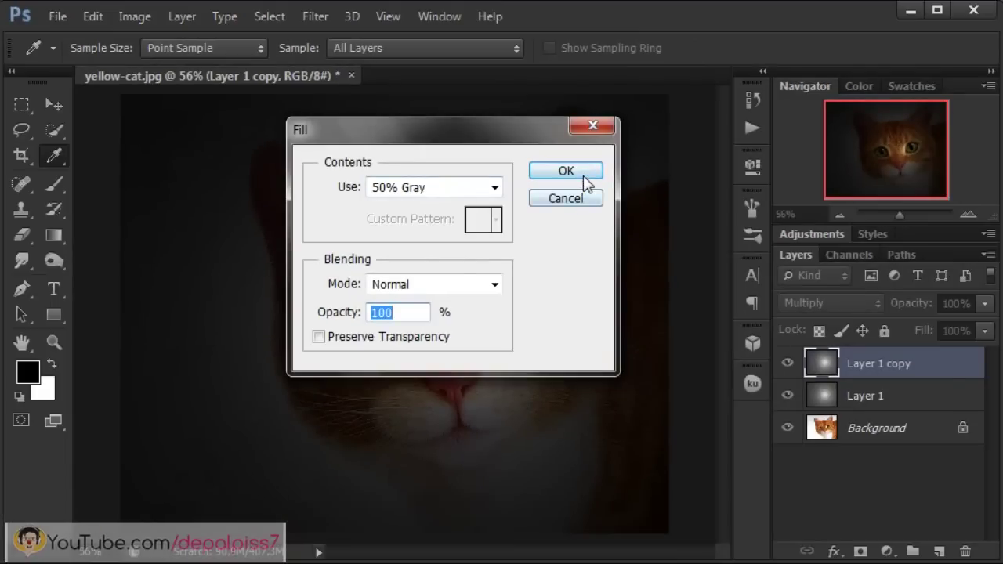
pyautogui.click(566, 171)
pyautogui.press('v')
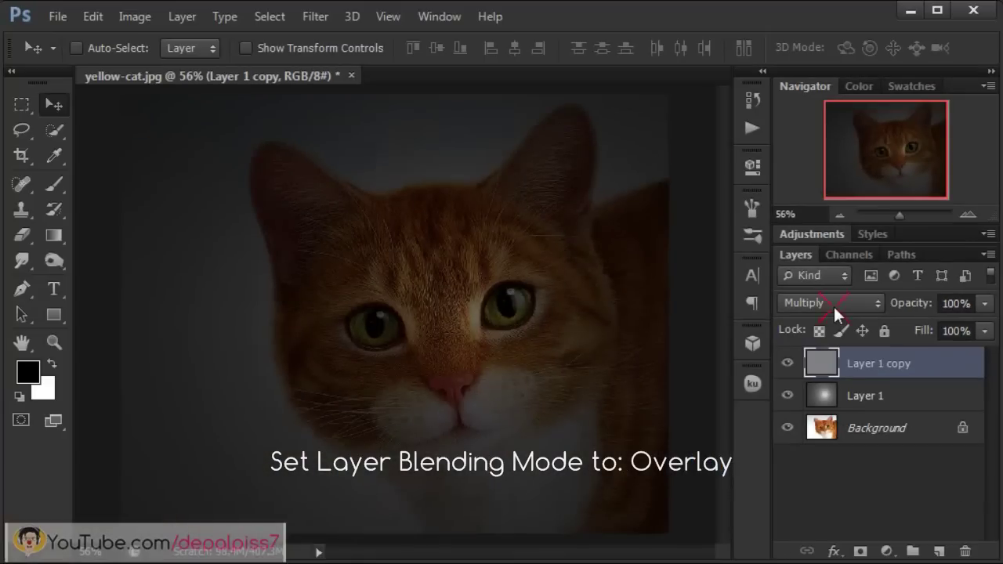
pyautogui.click(833, 304)
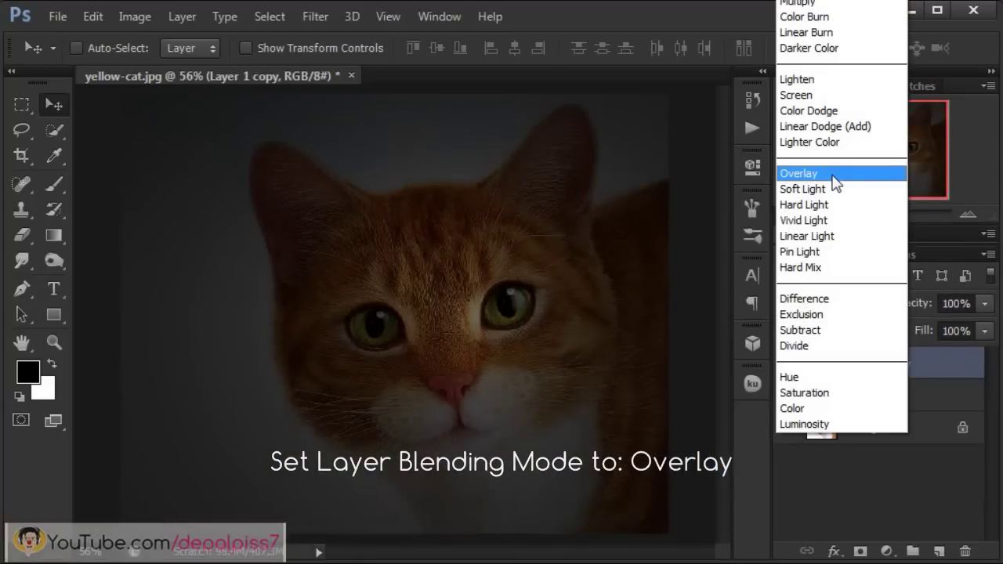
pyautogui.click(835, 182)
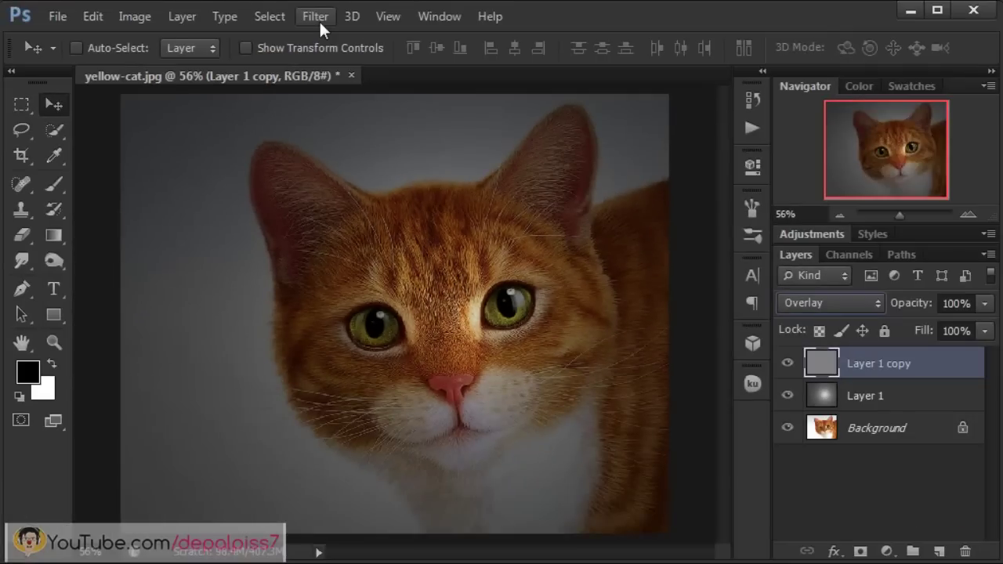
# - Apply a Spotlight Lighting Effects Classic beam over the cat's head on Layer 1 copy
pyautogui.click(318, 17)
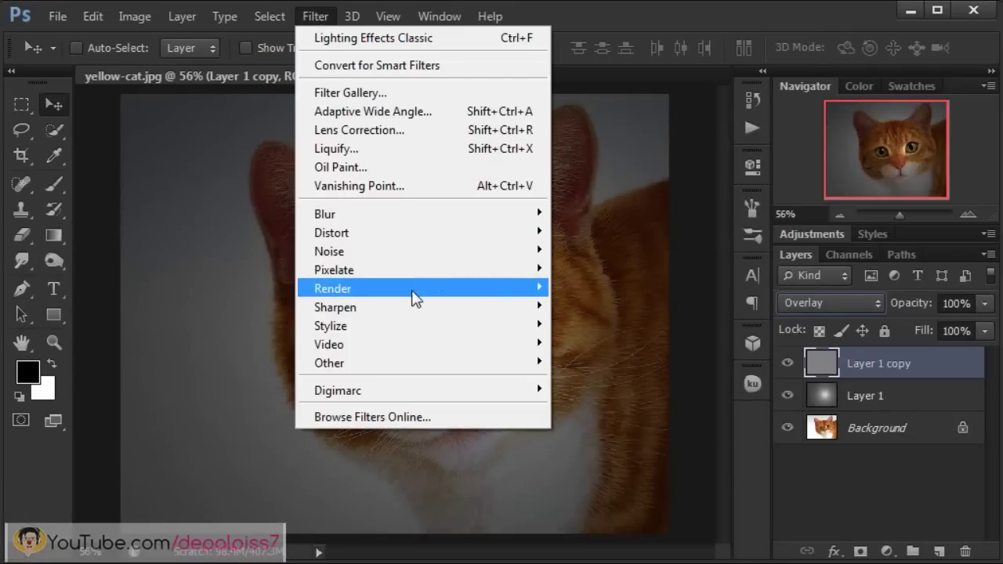
pyautogui.moveTo(332, 289)
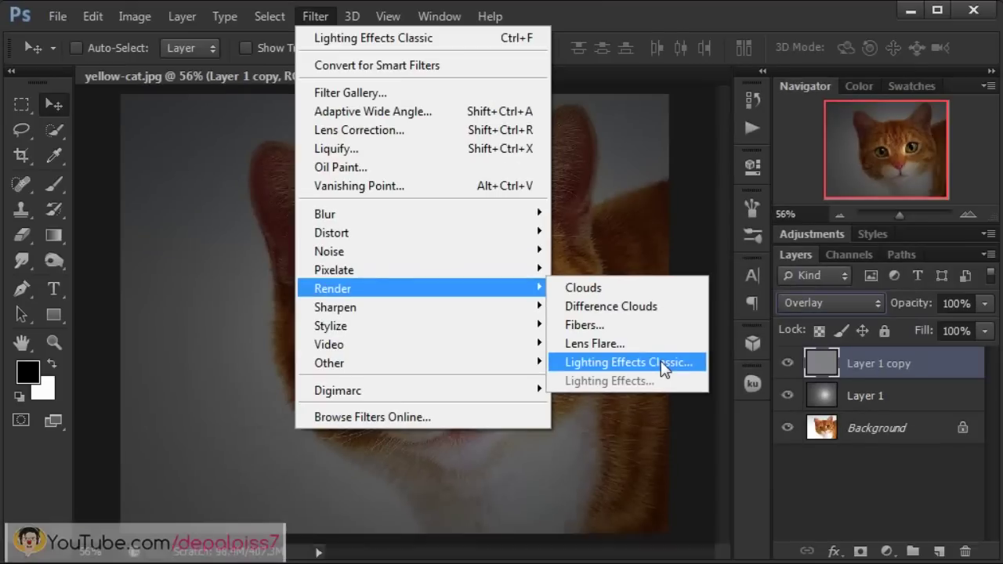
pyautogui.click(661, 362)
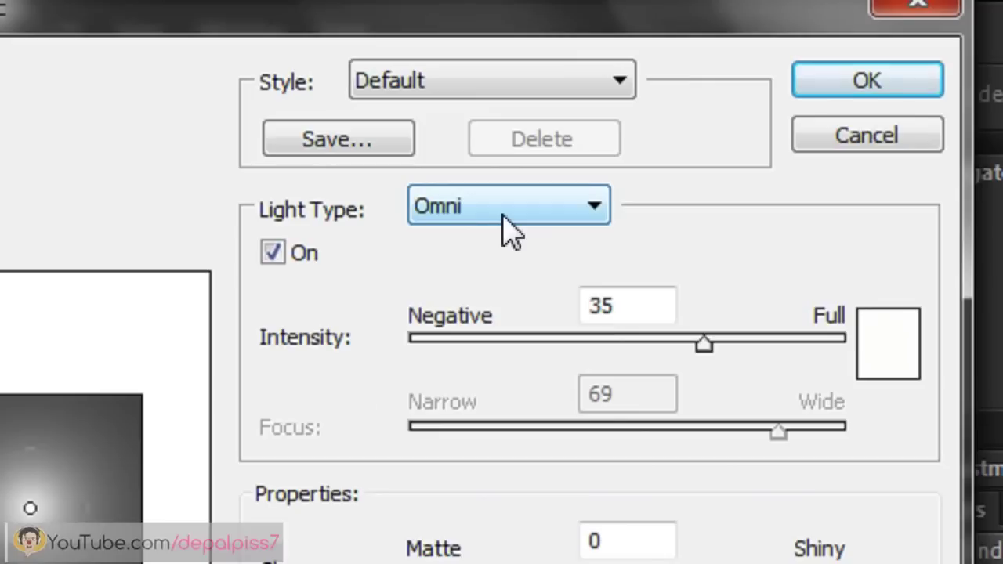
pyautogui.click(573, 109)
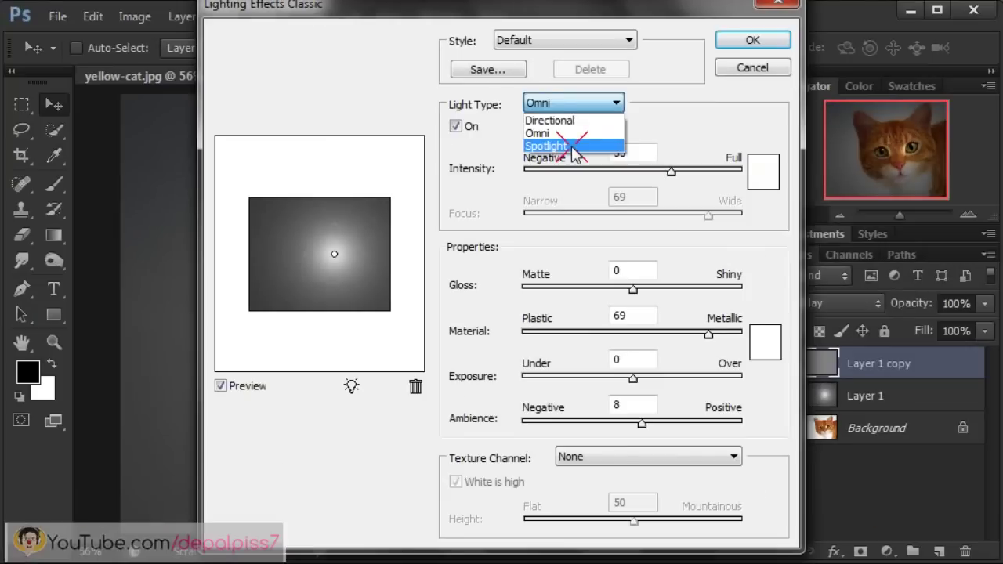
pyautogui.click(505, 295)
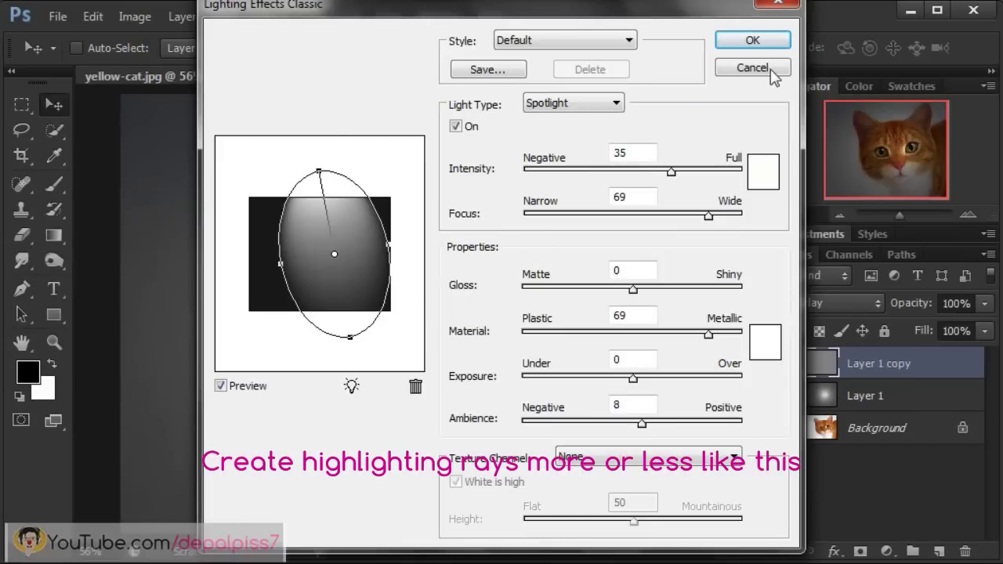
pyautogui.click(752, 41)
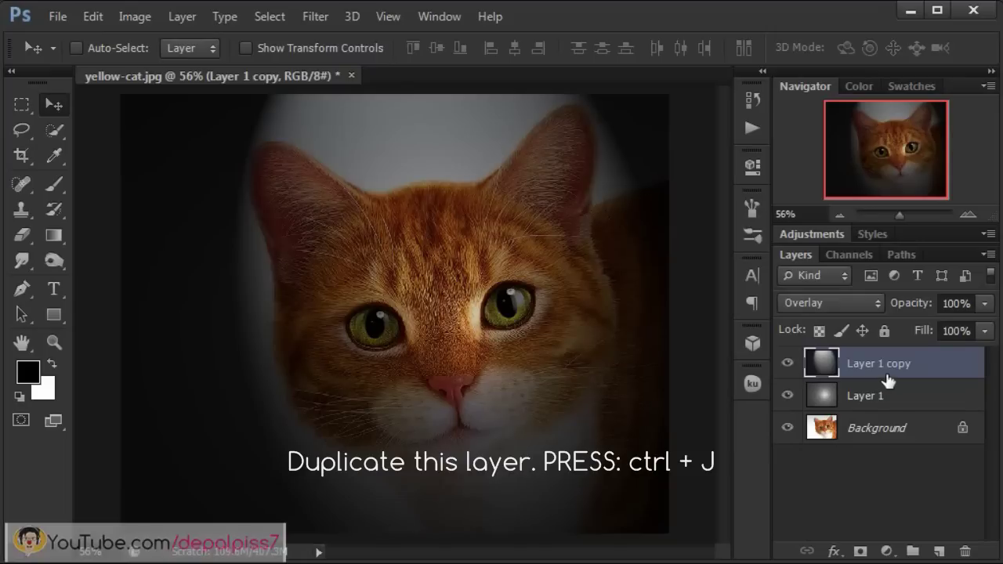
# - Duplicate the spotlight layer as Layer 1 copy 2, using Color Dodge at 50% opacity
pyautogui.hotkey('ctrl', 'j')
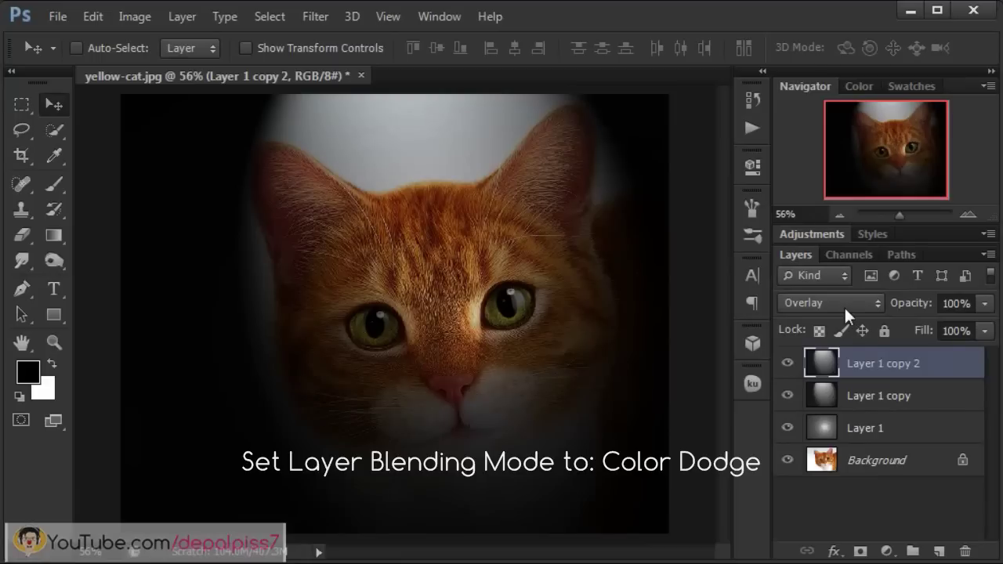
pyautogui.click(844, 309)
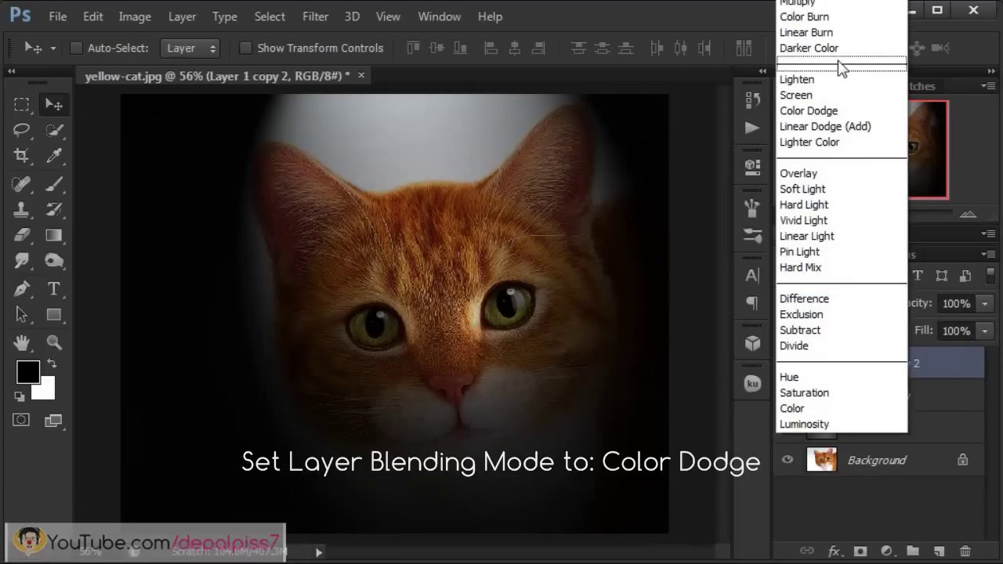
pyautogui.click(845, 111)
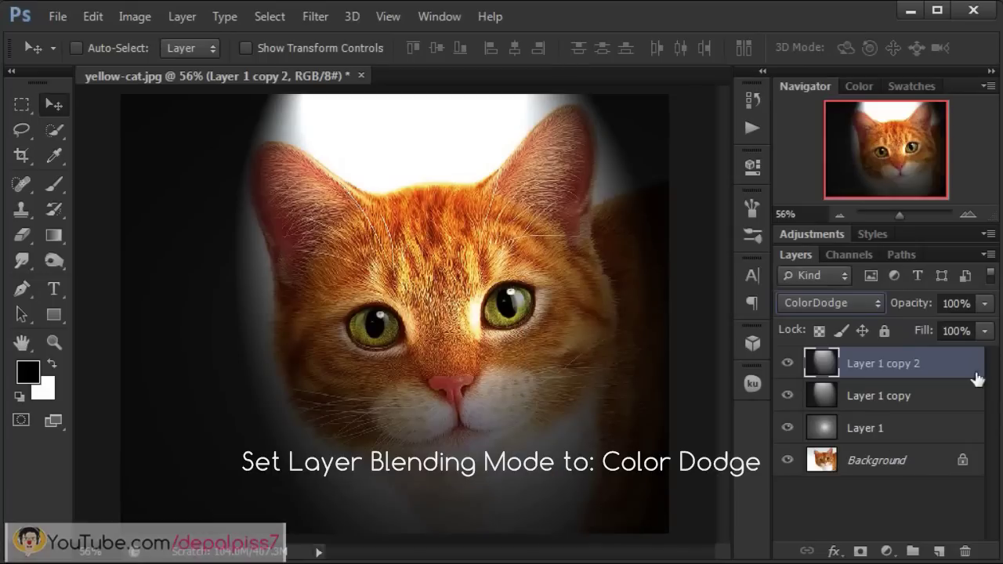
pyautogui.click(983, 305)
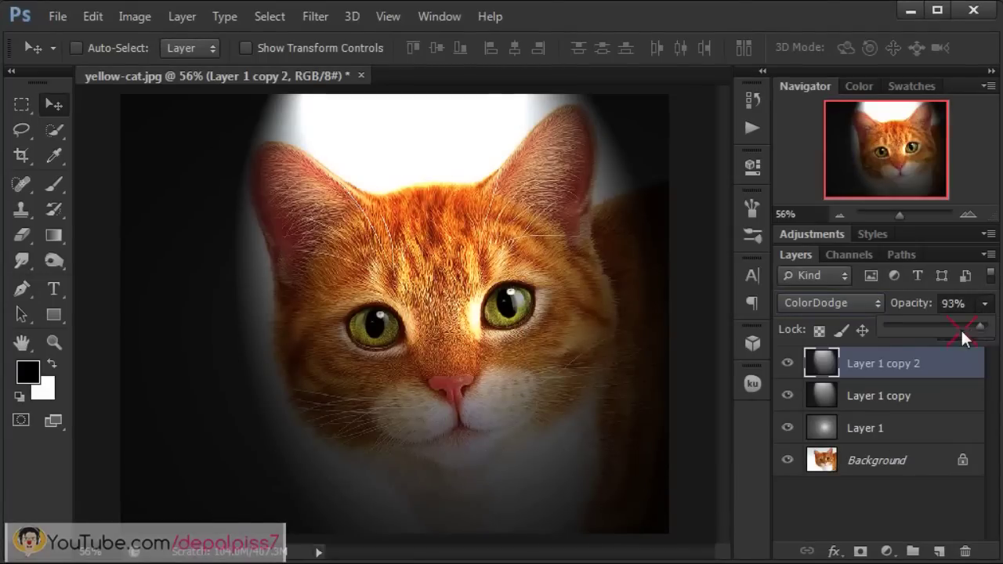
pyautogui.moveTo(946, 334); pyautogui.dragTo(938, 333)
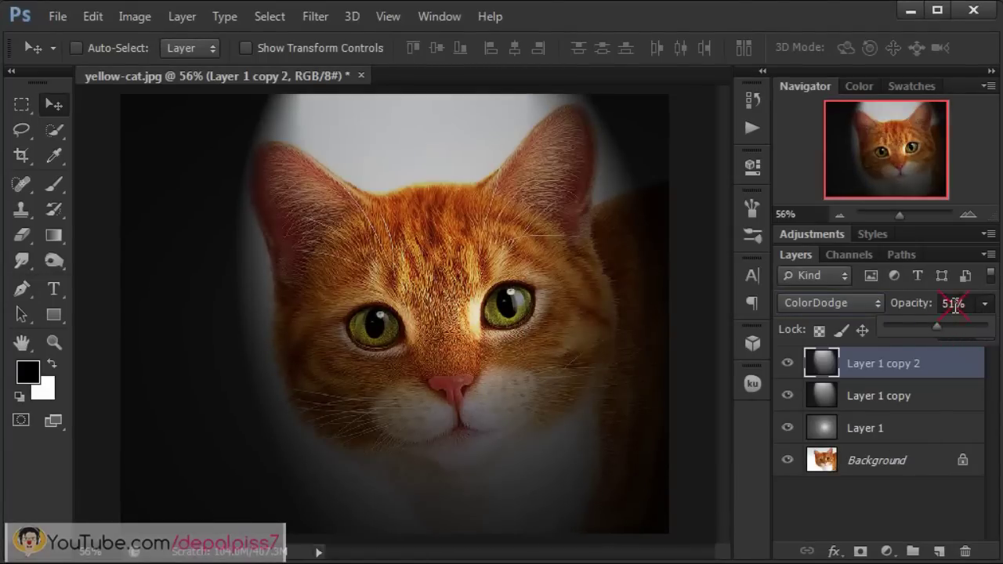
pyautogui.click(952, 304)
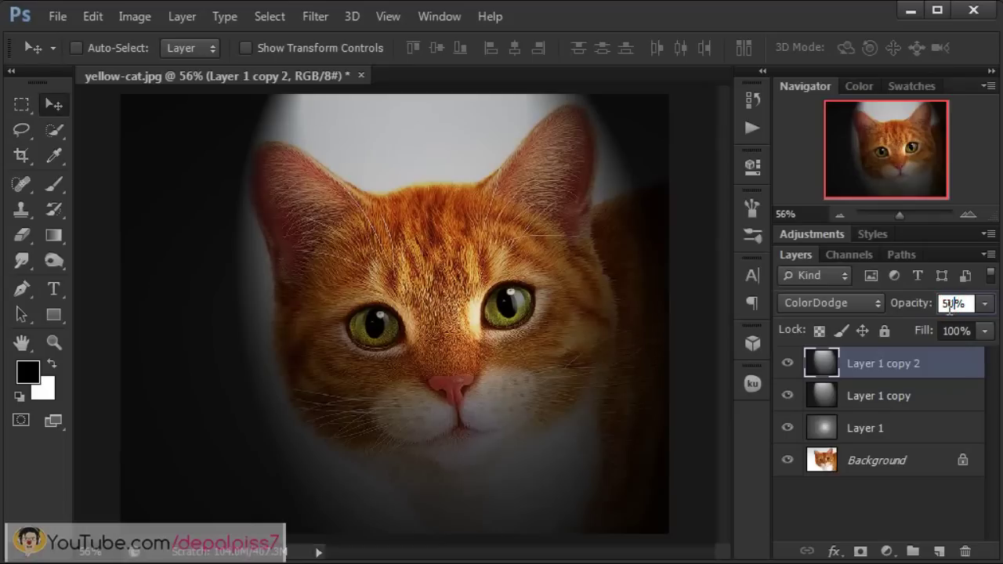
pyautogui.write('0')
pyautogui.press('Return')
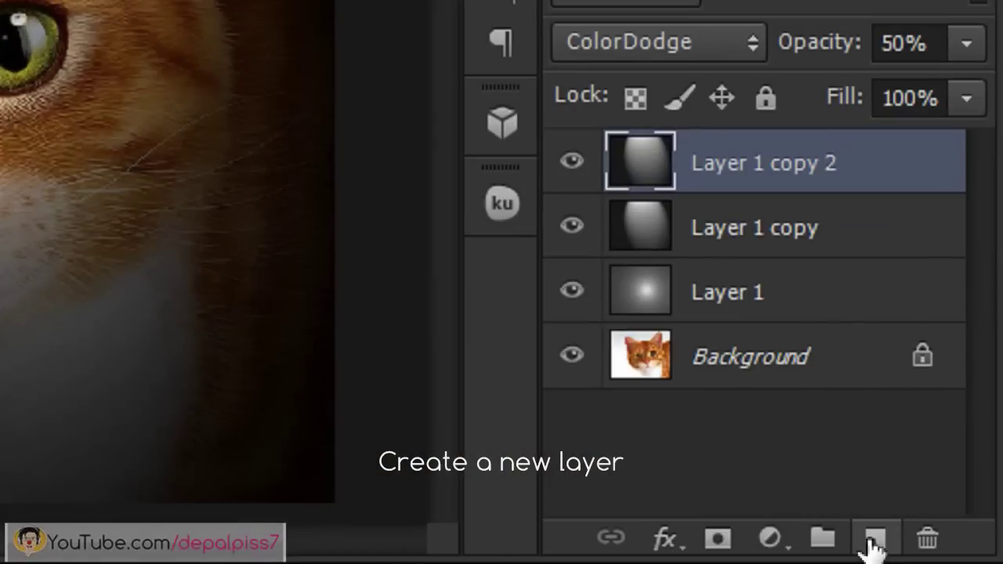
# - Add an empty Layer 2 on top and select the standard Brush Tool
pyautogui.click(871, 539)
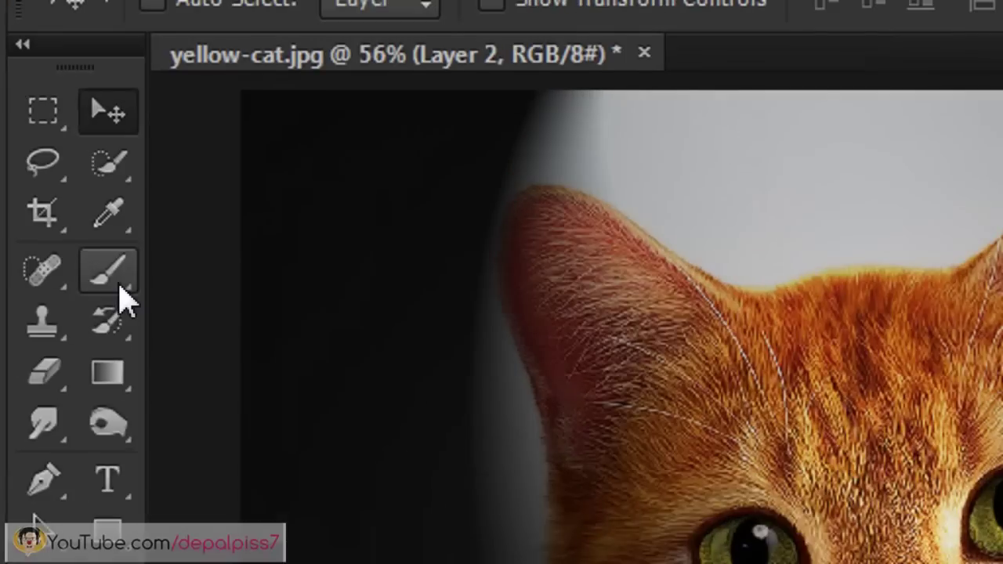
pyautogui.click(59, 191)
pyautogui.rightClick(121, 294)
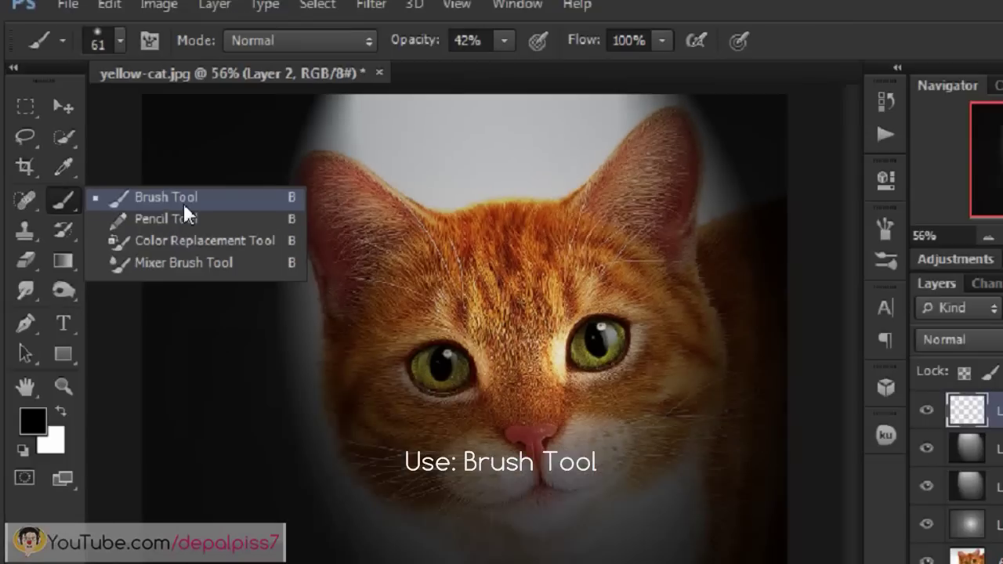
pyautogui.click(182, 202)
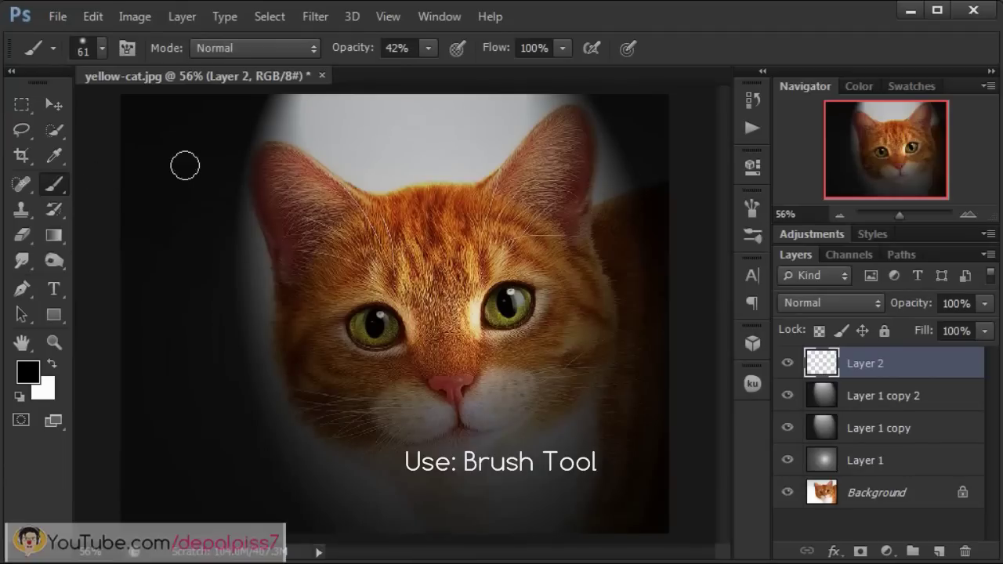
# - Set the brush to 61 px size, 0% hardness and 39% opacity
pyautogui.click(102, 48)
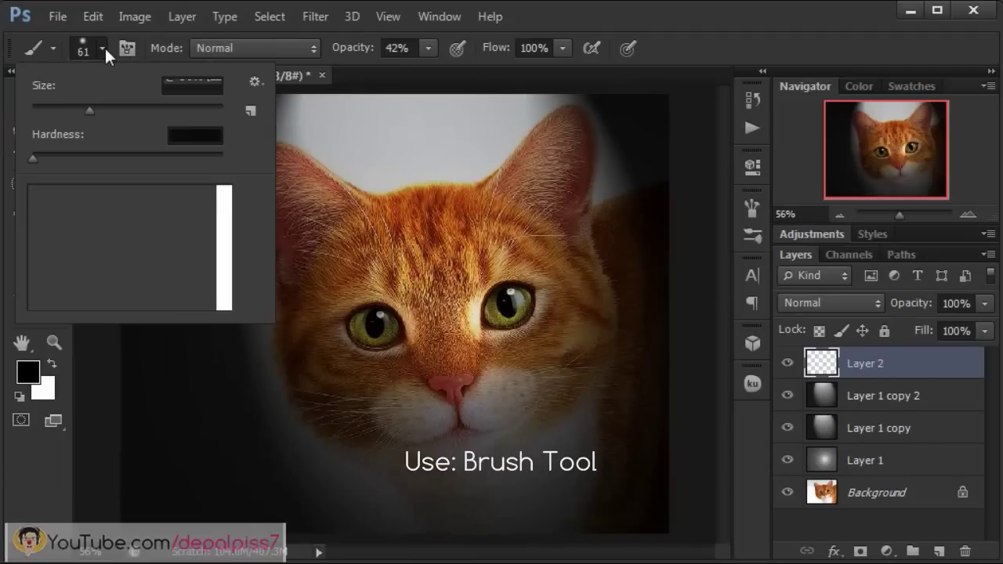
pyautogui.click(186, 88)
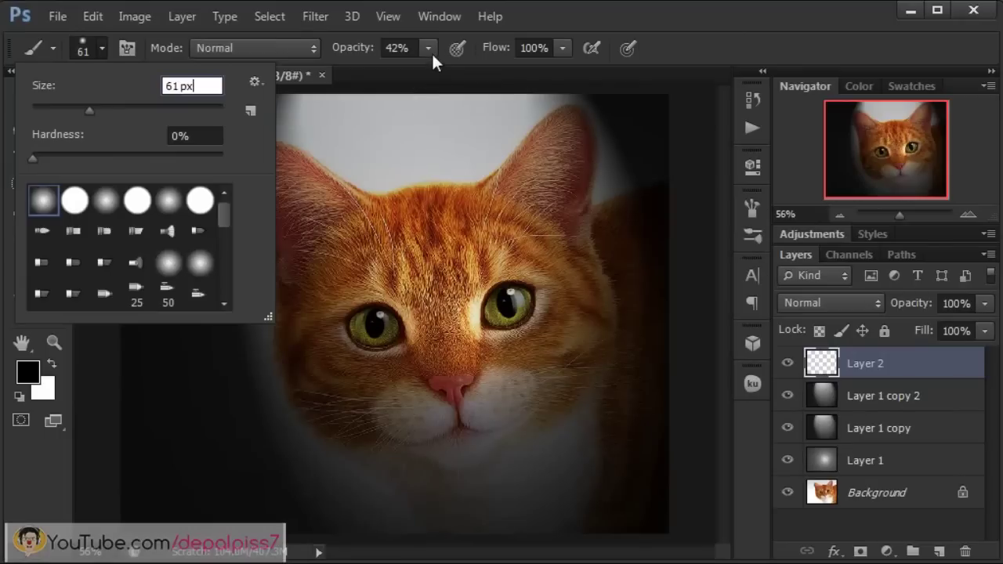
pyautogui.click(430, 49)
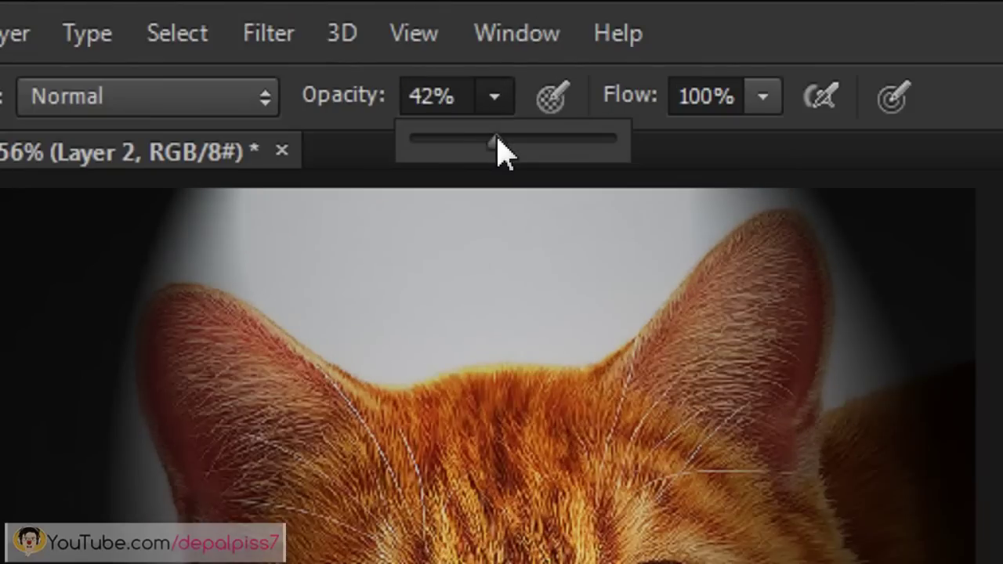
pyautogui.moveTo(494, 140); pyautogui.dragTo(489, 140)
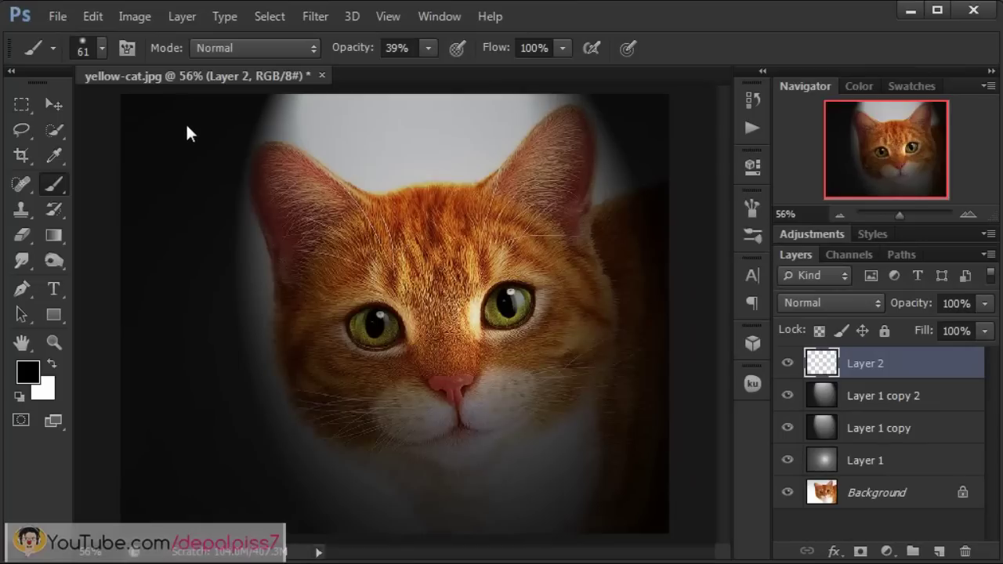
# - Paint soft black strokes over the grey background above and below the cat's head
pyautogui.moveTo(187, 114); pyautogui.dragTo(291, 124)
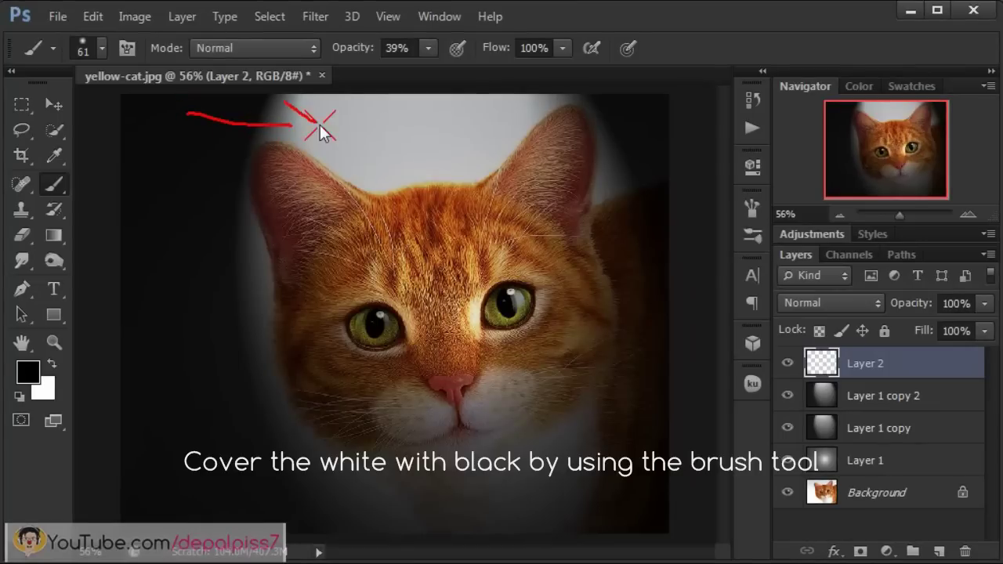
pyautogui.moveTo(401, 161); pyautogui.dragTo(399, 74)
pyautogui.moveTo(361, 145); pyautogui.dragTo(459, 141)
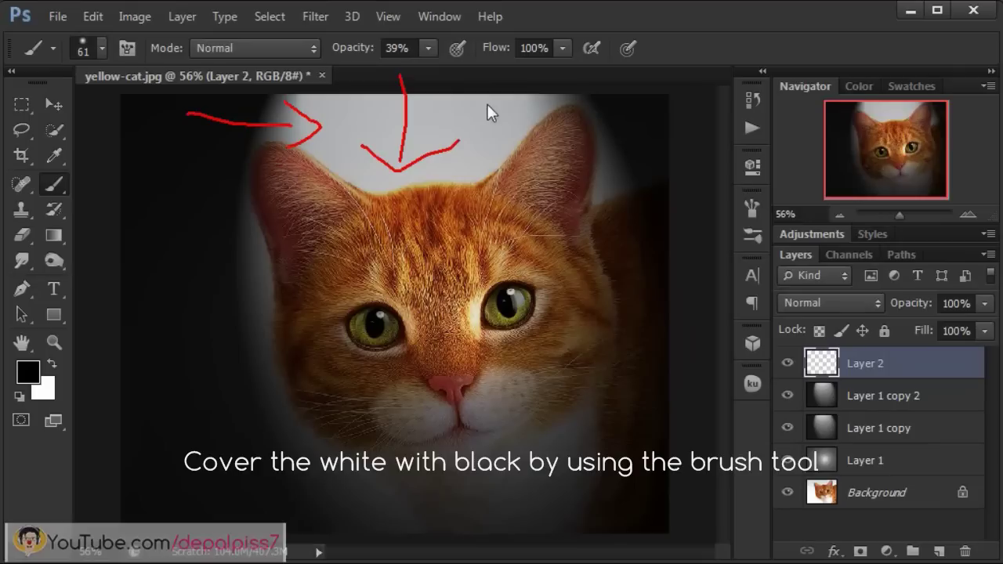
pyautogui.moveTo(478, 104); pyautogui.dragTo(501, 158)
pyautogui.moveTo(195, 515); pyautogui.dragTo(339, 492)
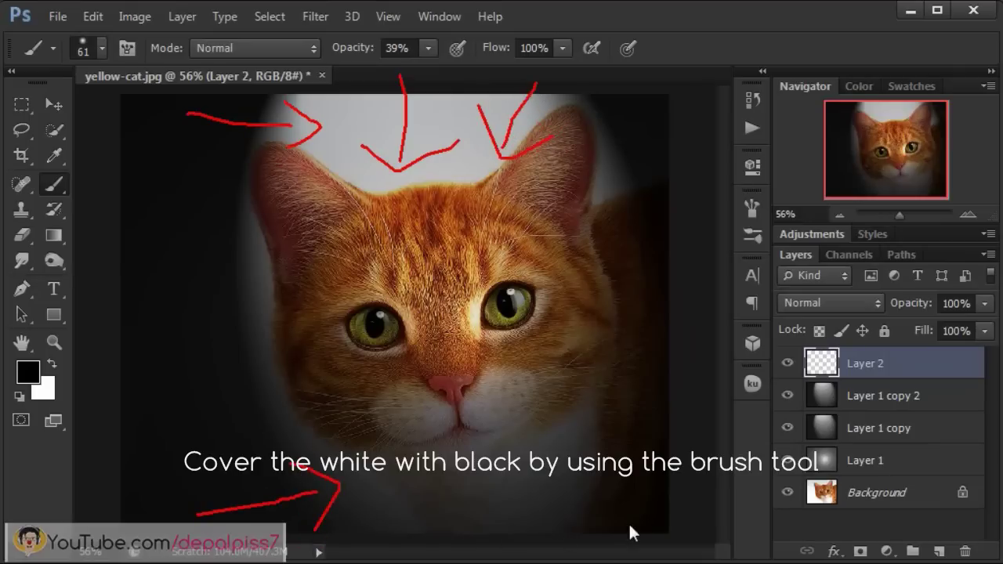
pyautogui.moveTo(647, 520); pyautogui.dragTo(552, 499)
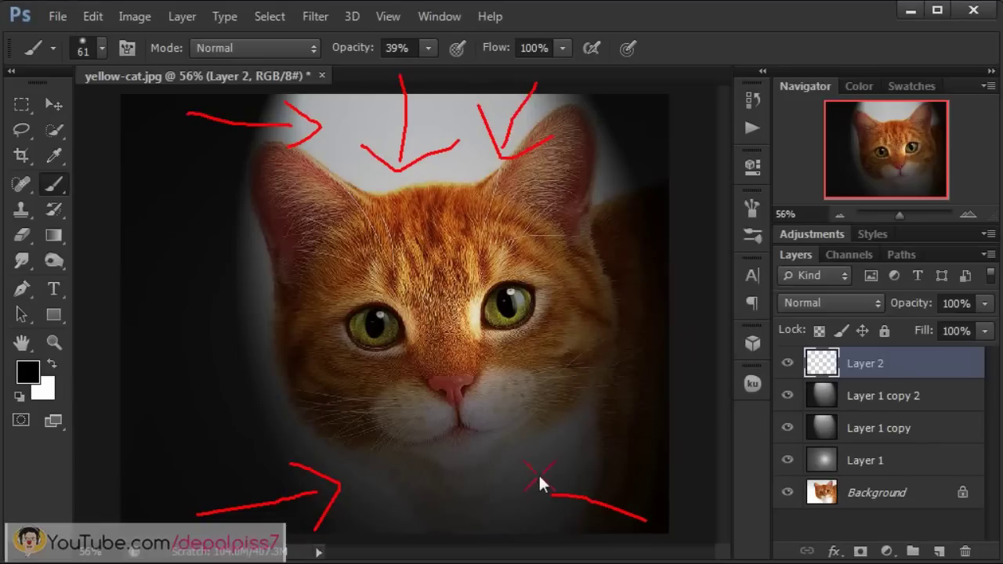
pyautogui.moveTo(571, 458); pyautogui.dragTo(569, 521)
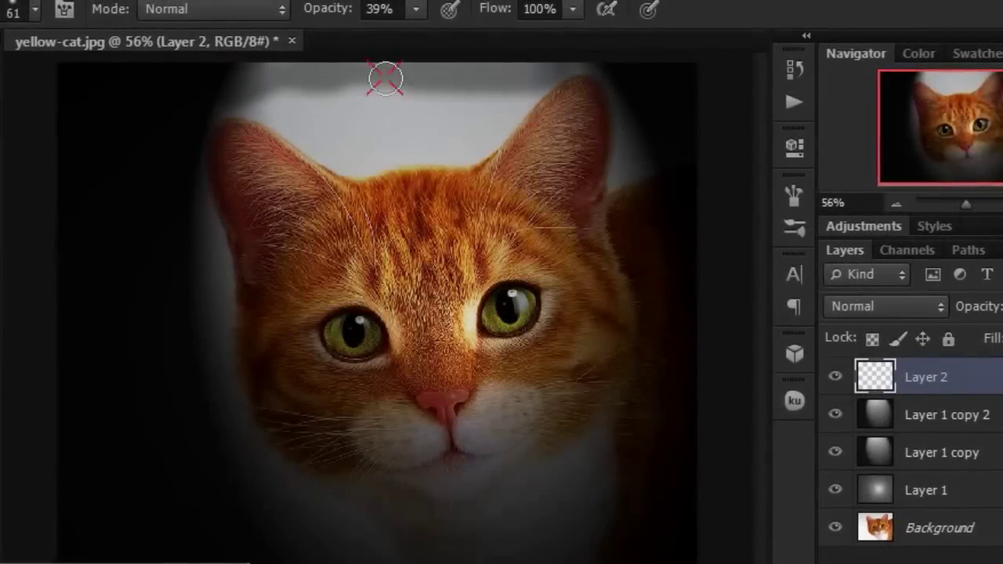
pyautogui.moveTo(385, 78)
pyautogui.mouseDown()
pyautogui.moveTo(242, 105)
pyautogui.moveTo(266, 108)
pyautogui.moveTo(220, 269)
pyautogui.moveTo(309, 501)
pyautogui.moveTo(406, 524)
pyautogui.moveTo(630, 450)
pyautogui.moveTo(649, 276)
pyautogui.moveTo(627, 233)
pyautogui.moveTo(447, 544)
pyautogui.moveTo(528, 507)
pyautogui.moveTo(225, 320)
pyautogui.moveTo(224, 284)
pyautogui.moveTo(321, 143)
pyautogui.moveTo(441, 85)
pyautogui.moveTo(390, 103)
pyautogui.moveTo(514, 117)
pyautogui.moveTo(297, 96)
pyautogui.moveTo(394, 157)
pyautogui.moveTo(299, 82)
pyautogui.moveTo(519, 94)
pyautogui.moveTo(624, 195)
pyautogui.moveTo(380, 172)
pyautogui.moveTo(349, 87)
pyautogui.moveTo(564, 83)
pyautogui.moveTo(522, 107)
pyautogui.moveTo(414, 94)
pyautogui.moveTo(477, 132)
pyautogui.mouseUp()
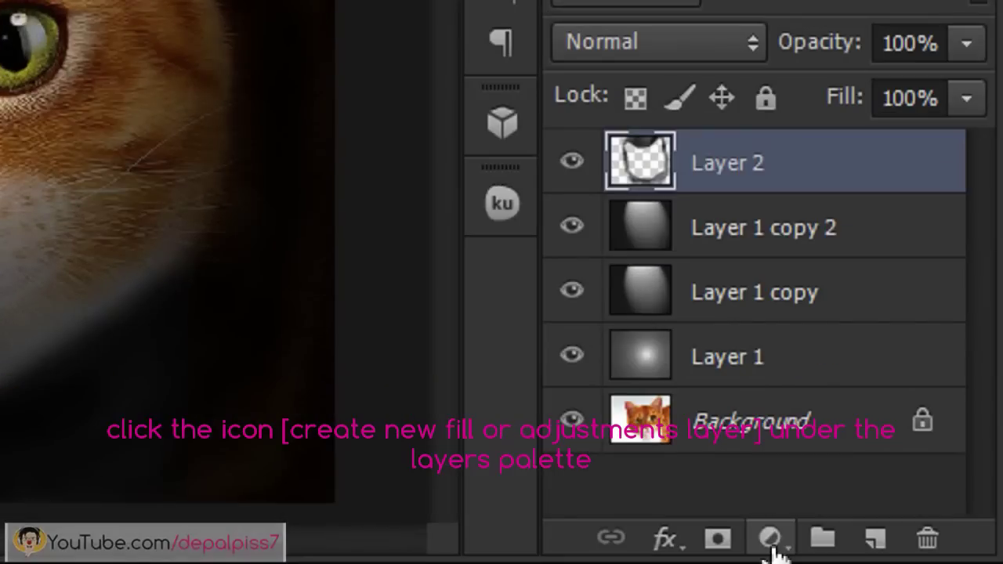
# - Add a Levels adjustment layer with the black input level raised to 21
pyautogui.click(772, 550)
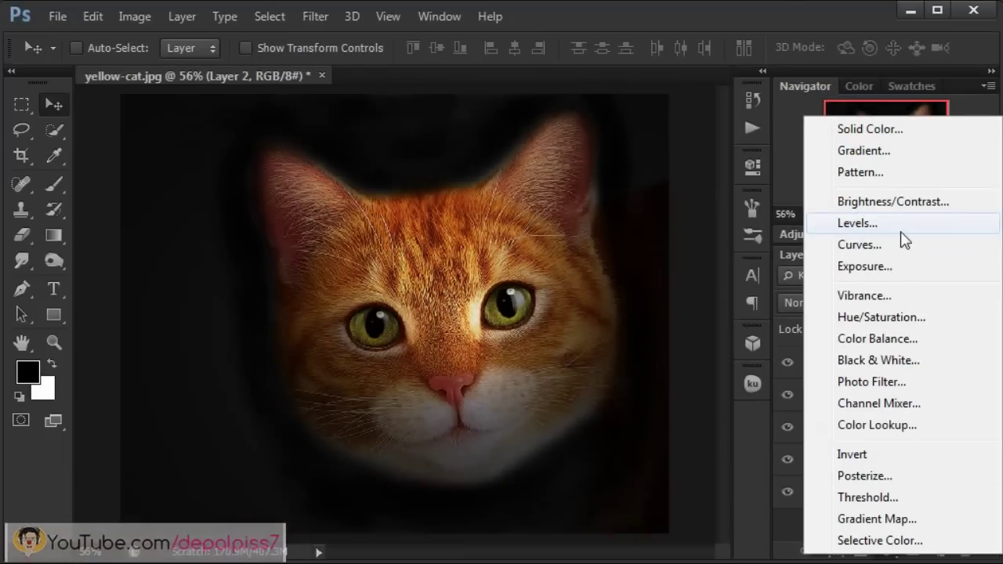
pyautogui.click(906, 226)
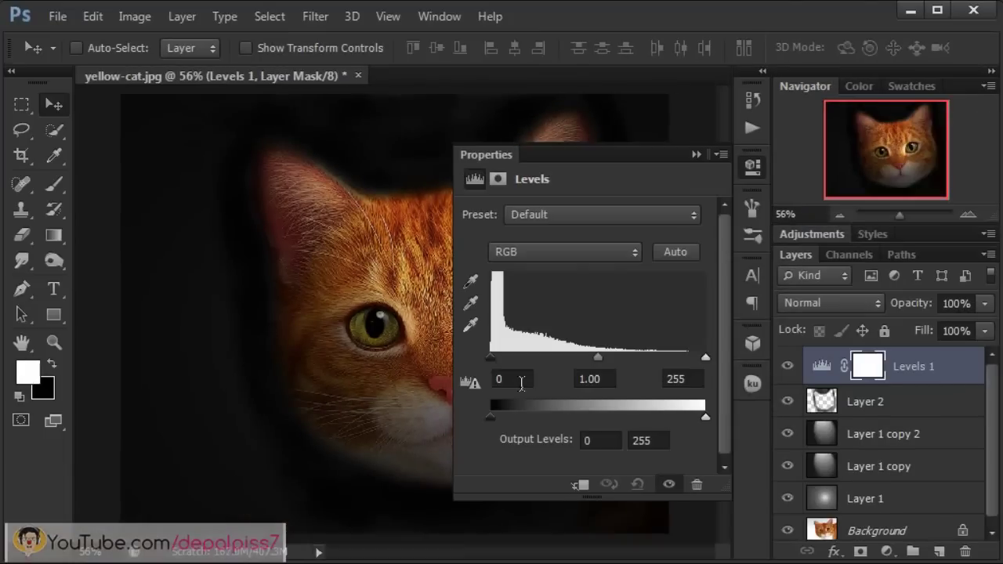
pyautogui.moveTo(491, 357); pyautogui.dragTo(507, 358)
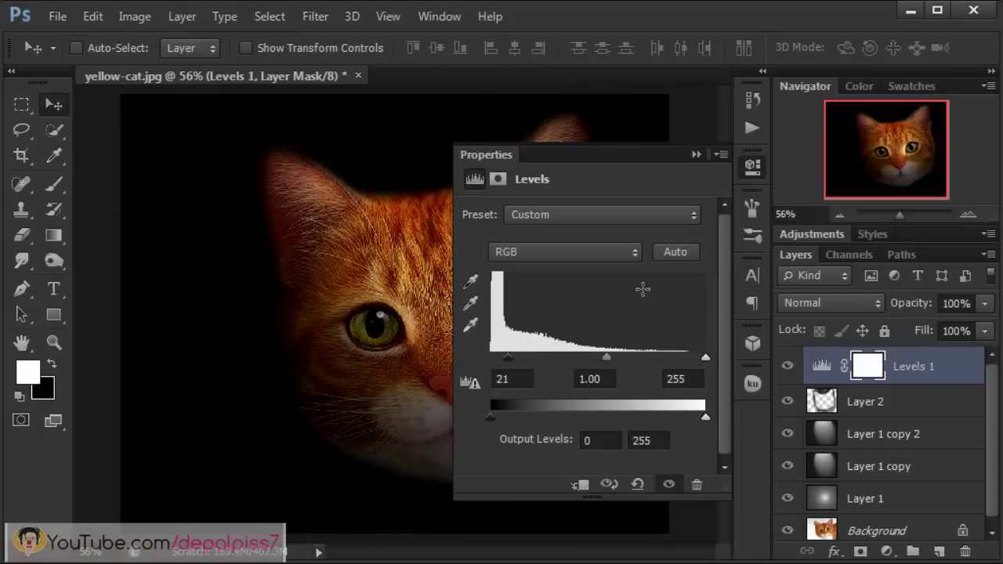
pyautogui.click(752, 167)
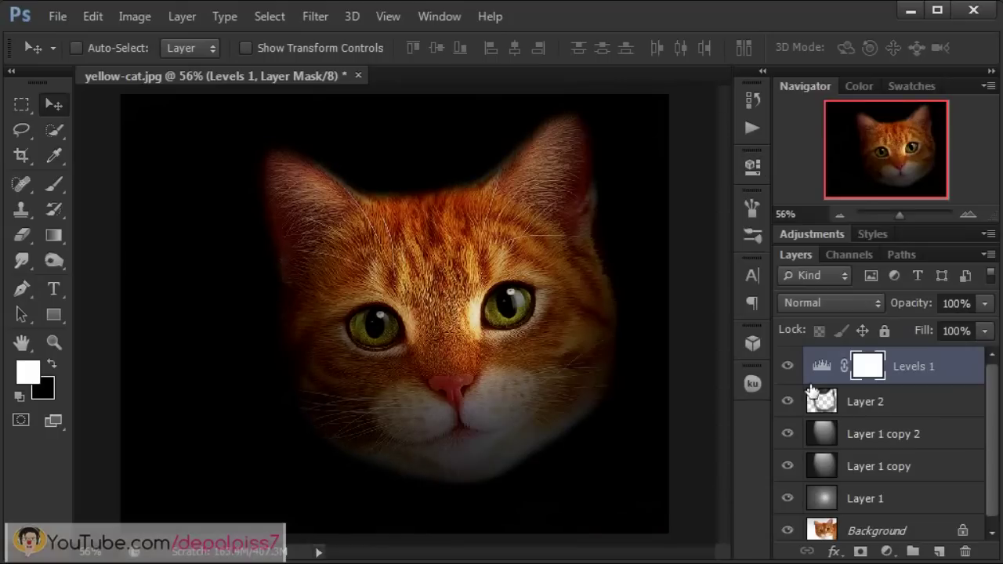
pyautogui.click(787, 366)
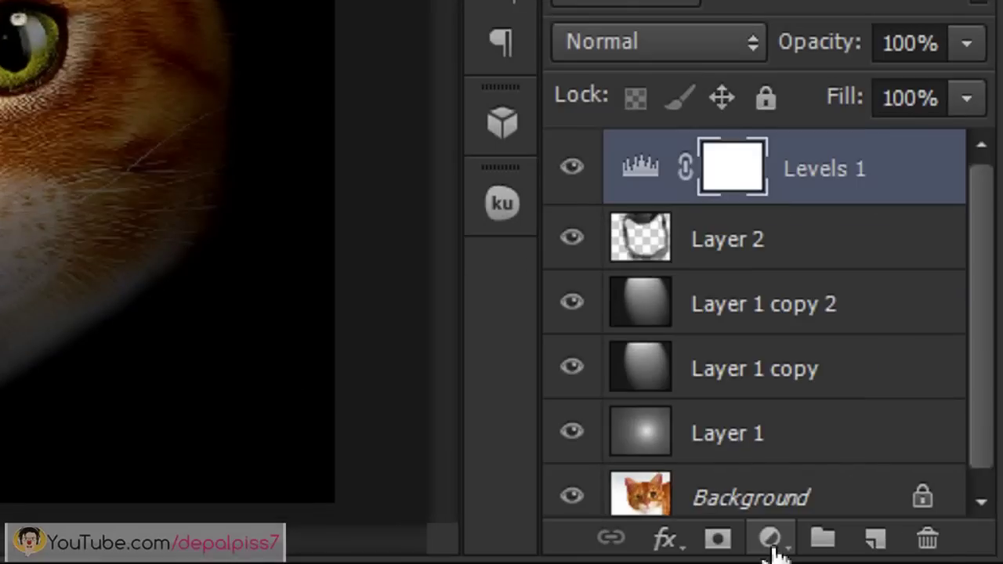
pyautogui.click(887, 552)
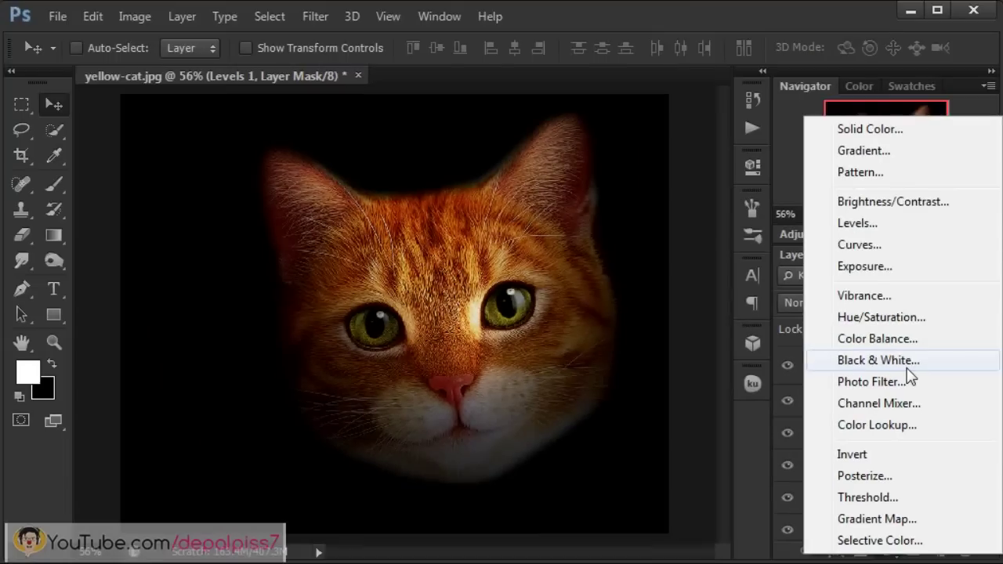
# - Add a Black & White 1 adjustment layer to make the cat fully grayscale
pyautogui.click(811, 284)
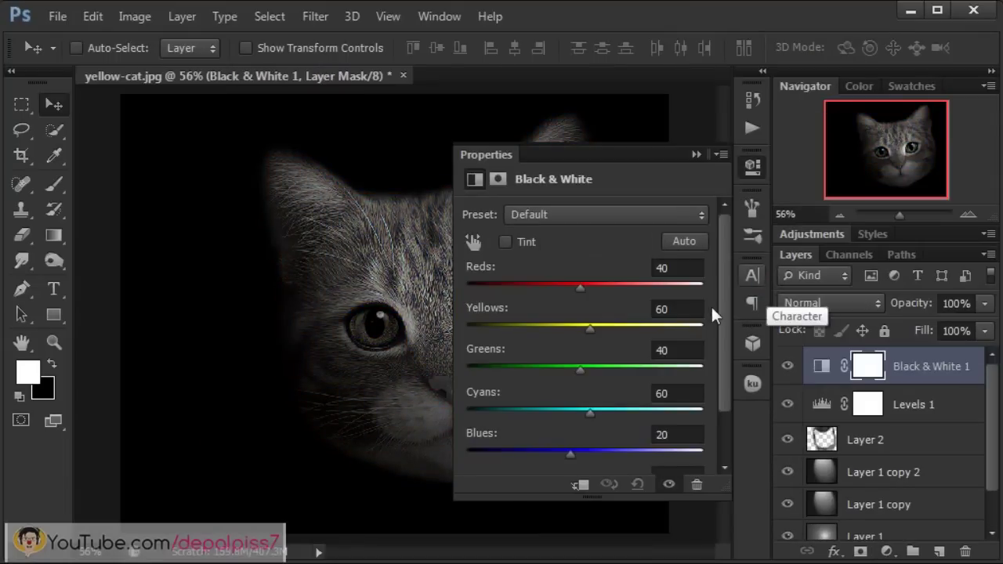
pyautogui.click(694, 156)
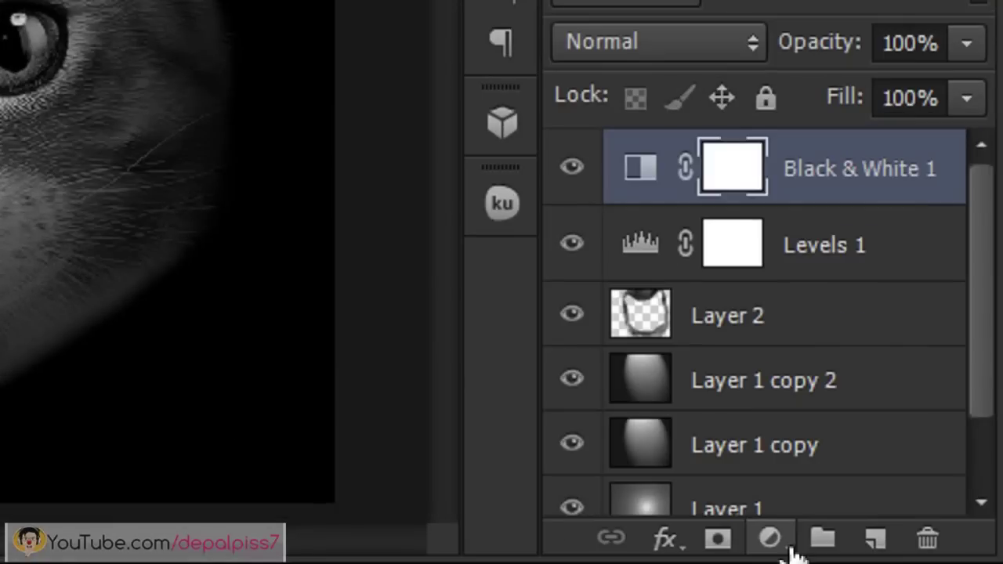
pyautogui.click(770, 539)
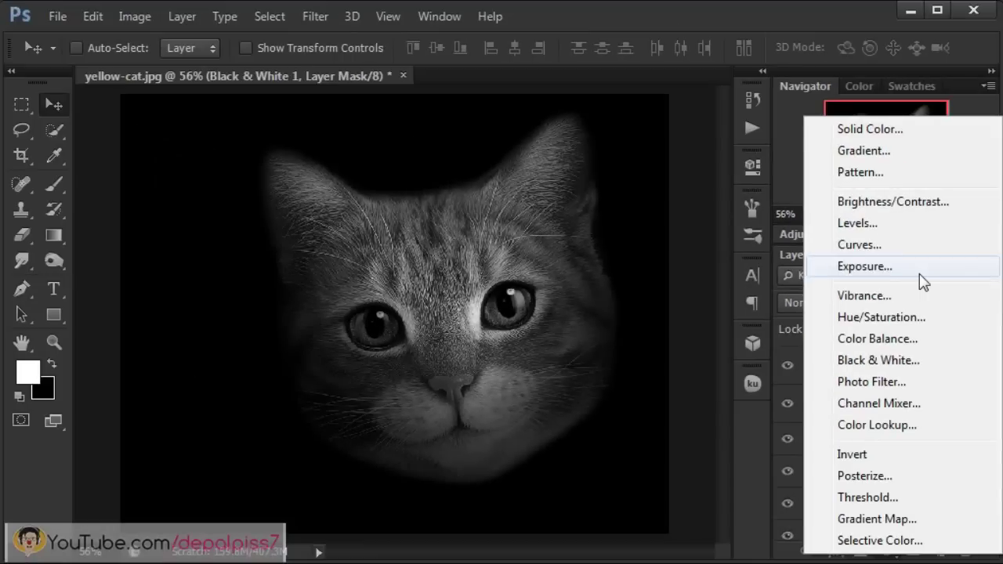
# - Add an Exposure adjustment layer and set its exposure to -0.63
pyautogui.click(921, 271)
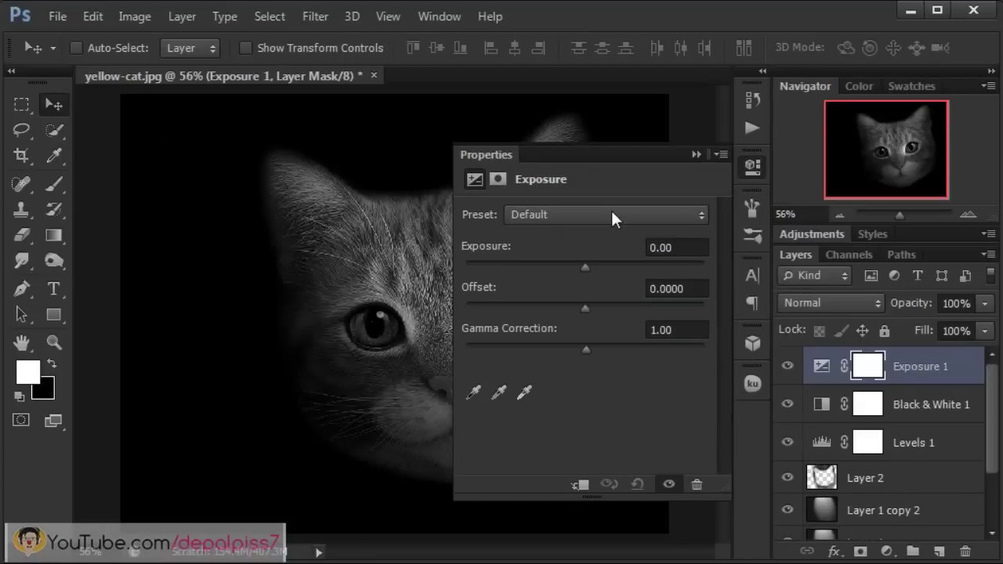
pyautogui.click(580, 266)
pyautogui.moveTo(581, 267); pyautogui.dragTo(567, 266)
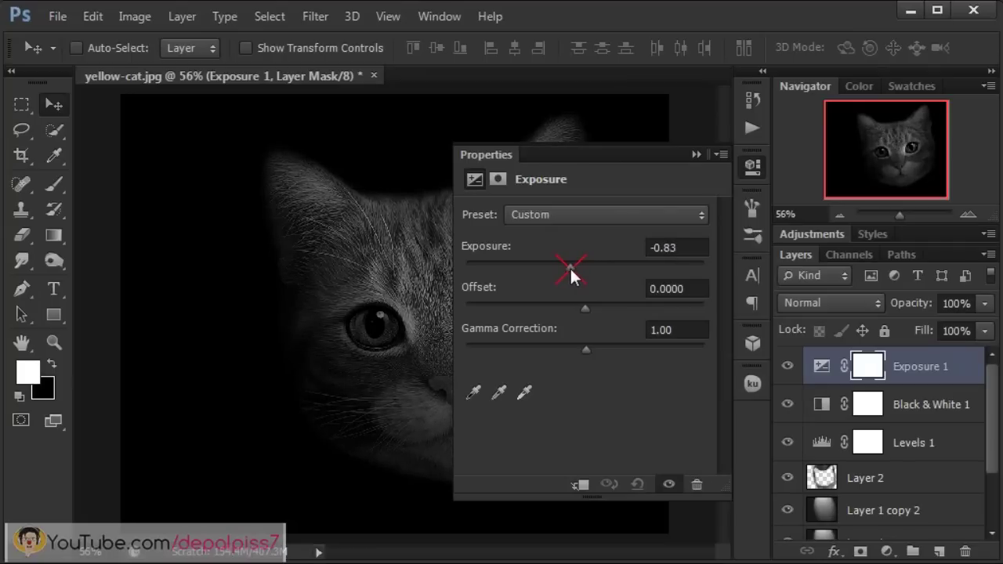
pyautogui.moveTo(567, 266); pyautogui.dragTo(572, 267)
pyautogui.doubleClick(672, 248)
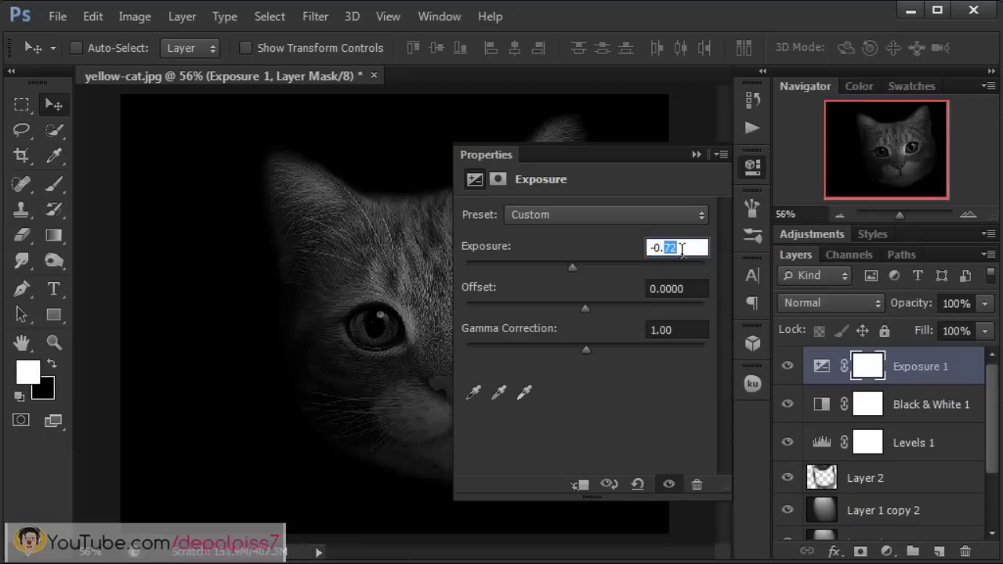
pyautogui.write('63')
# - Set gamma correction to 0.88, then toggle Exposure 1 off and on to compare
pyautogui.click(587, 349)
pyautogui.moveTo(589, 349); pyautogui.dragTo(590, 349)
pyautogui.click(663, 331)
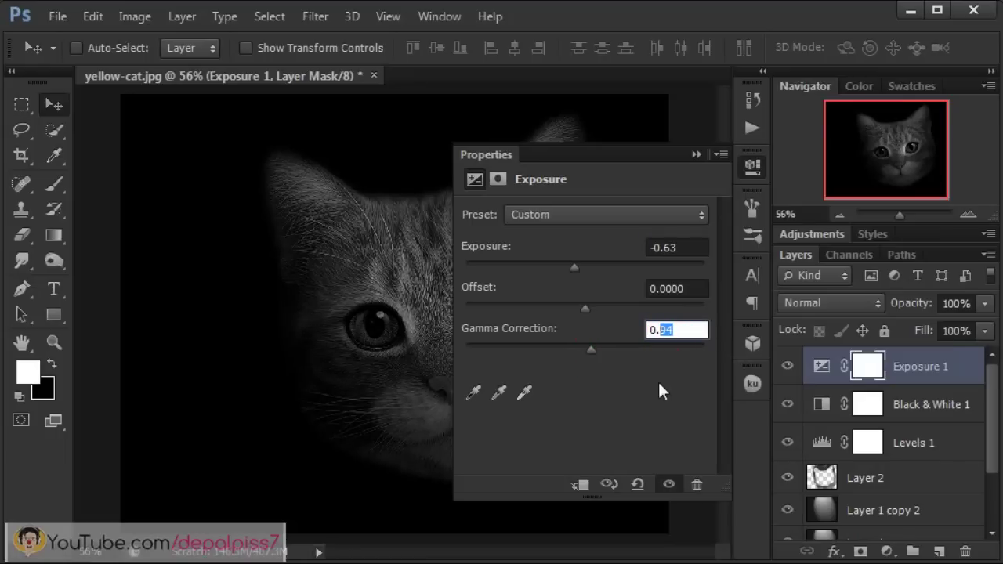
pyautogui.write('88')
pyautogui.click(692, 154)
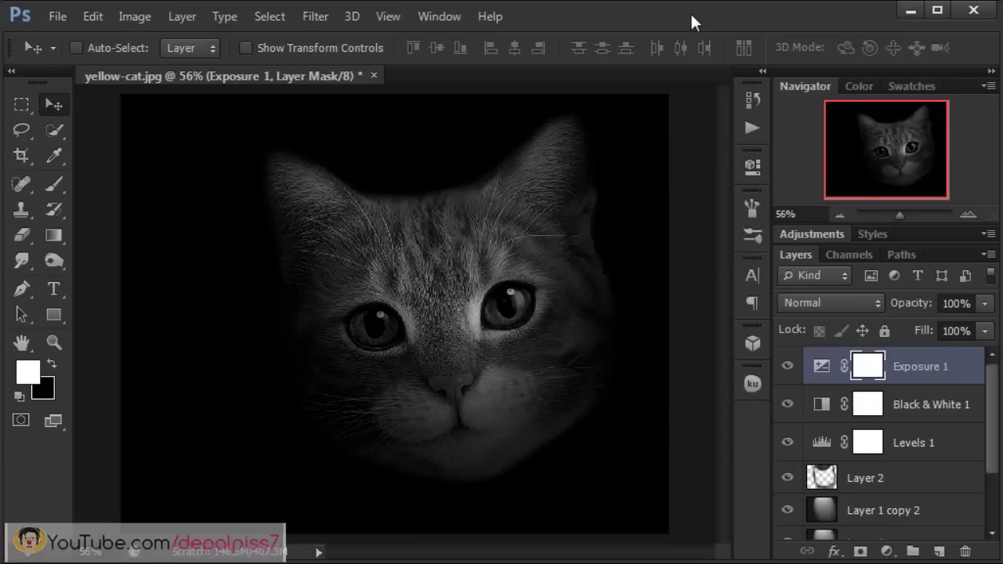
pyautogui.click(787, 366)
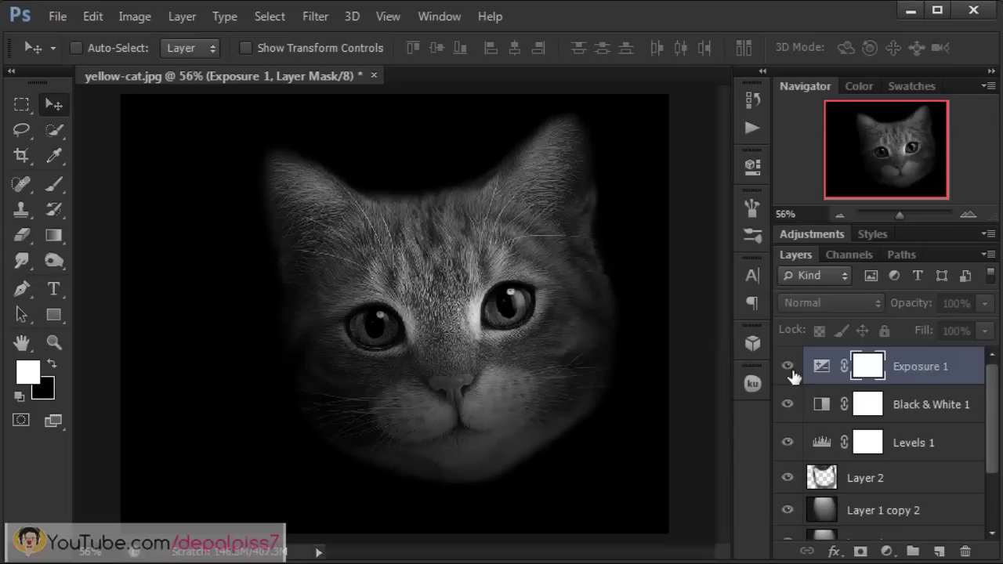
pyautogui.click(789, 368)
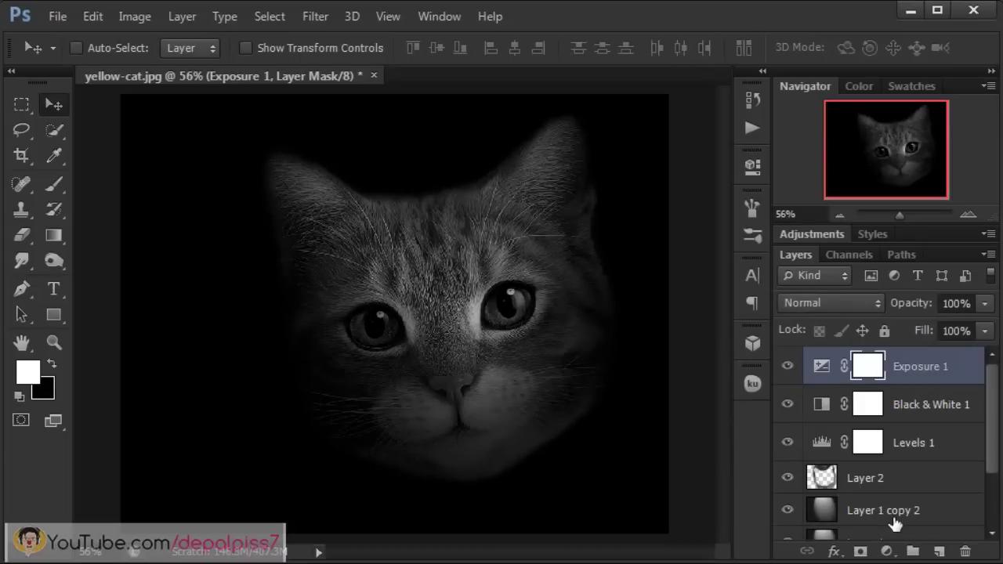
# - Stamp all visible layers into Layer 3 with Ctrl+Alt+Shift+E and open the Filter menu
pyautogui.hotkey('ctrl', 'shift', 'alt', 'e')
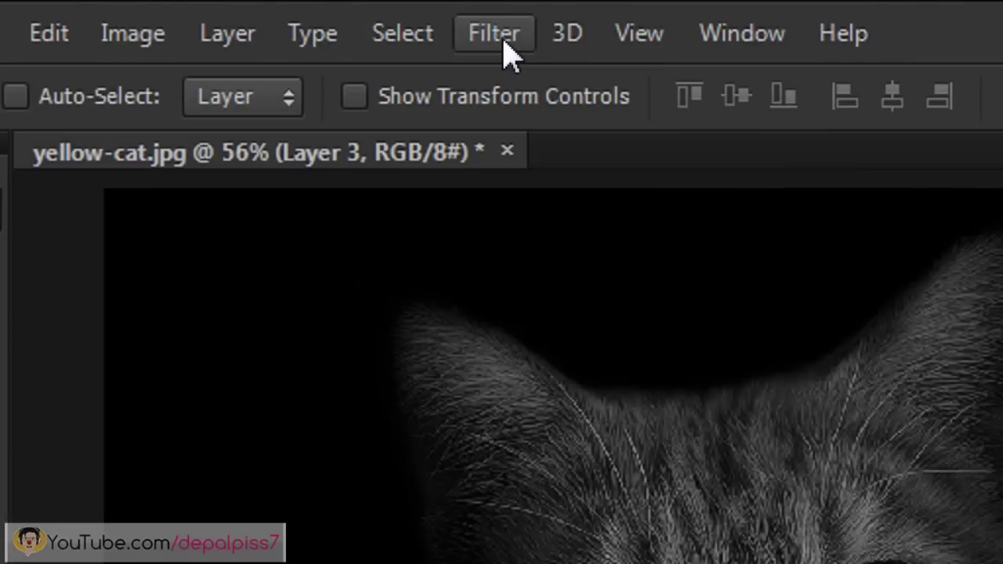
pyautogui.click(505, 43)
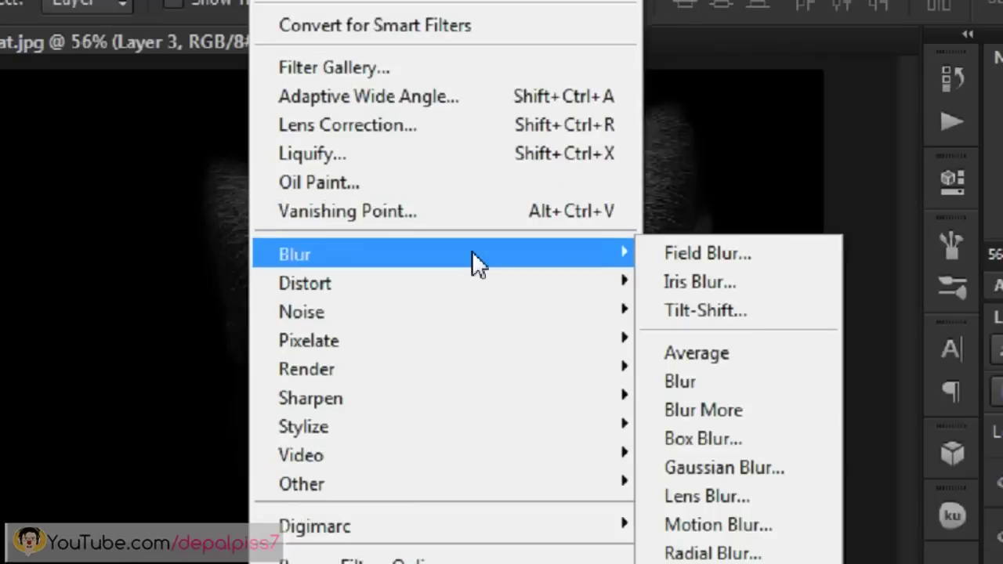
pyautogui.moveTo(325, 214)
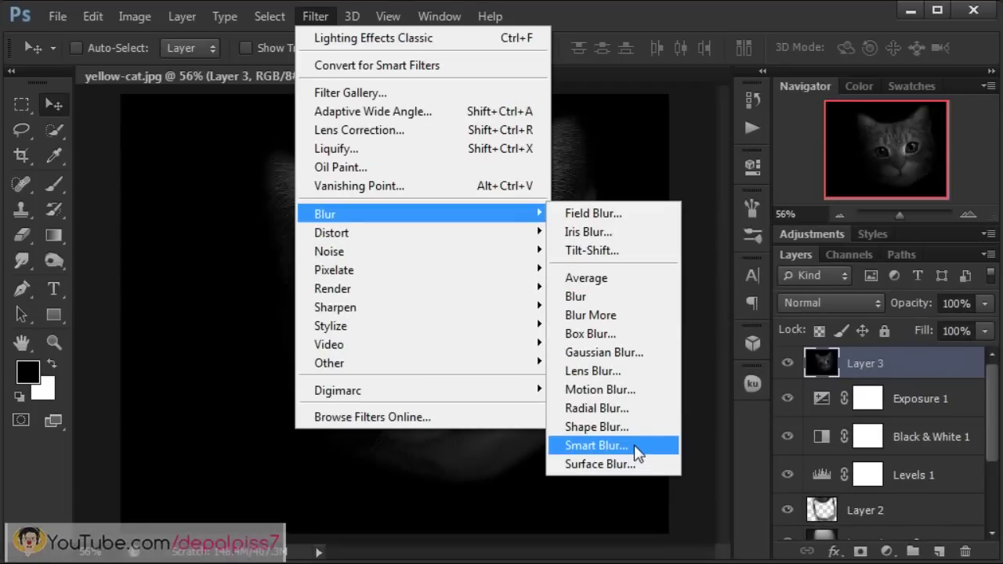
# - Apply Smart Blur at radius 3.0, threshold 25.0, Low quality and Normal mode
pyautogui.click(636, 453)
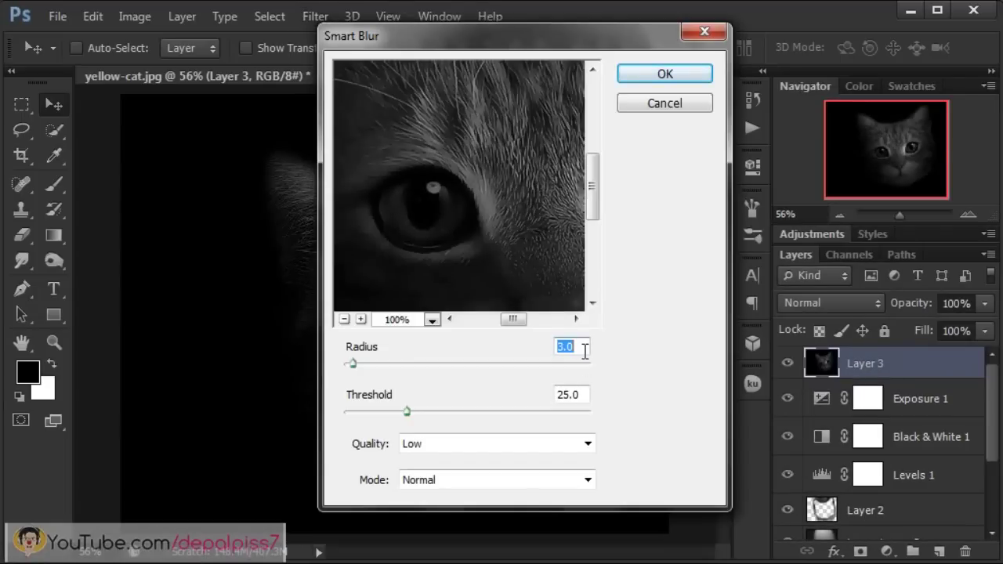
pyautogui.moveTo(493, 174); pyautogui.dragTo(573, 181)
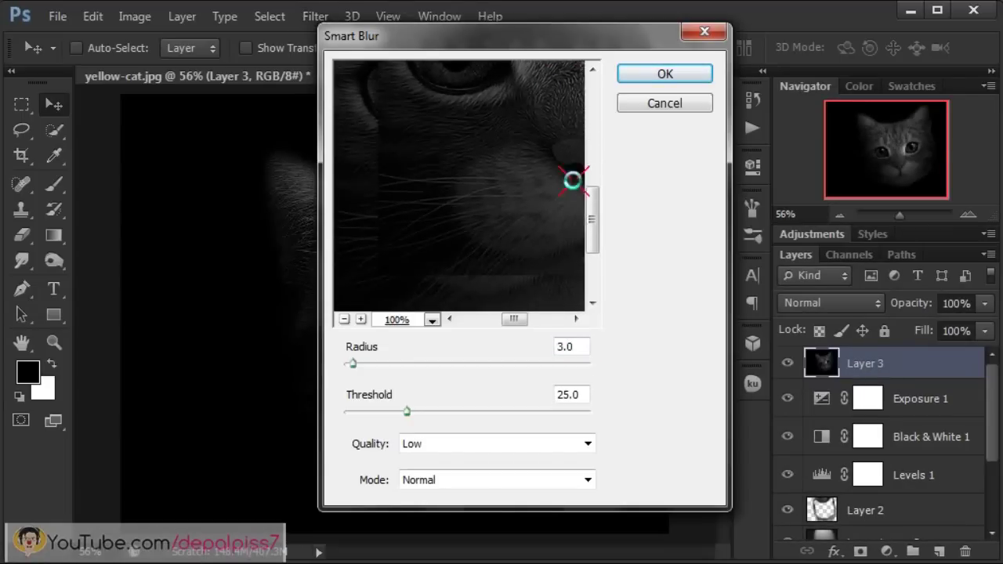
pyautogui.moveTo(481, 235); pyautogui.dragTo(467, 288)
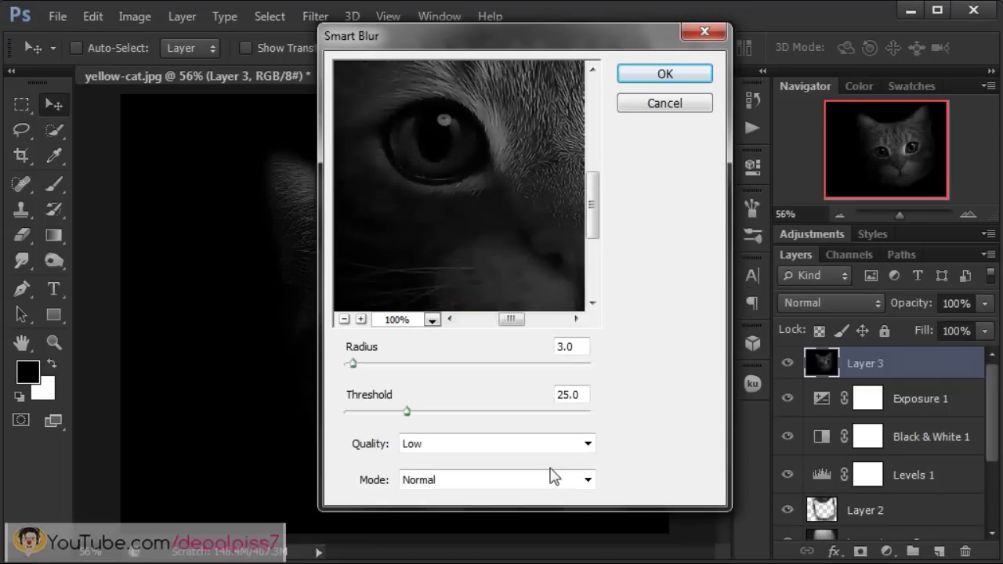
pyautogui.click(584, 348)
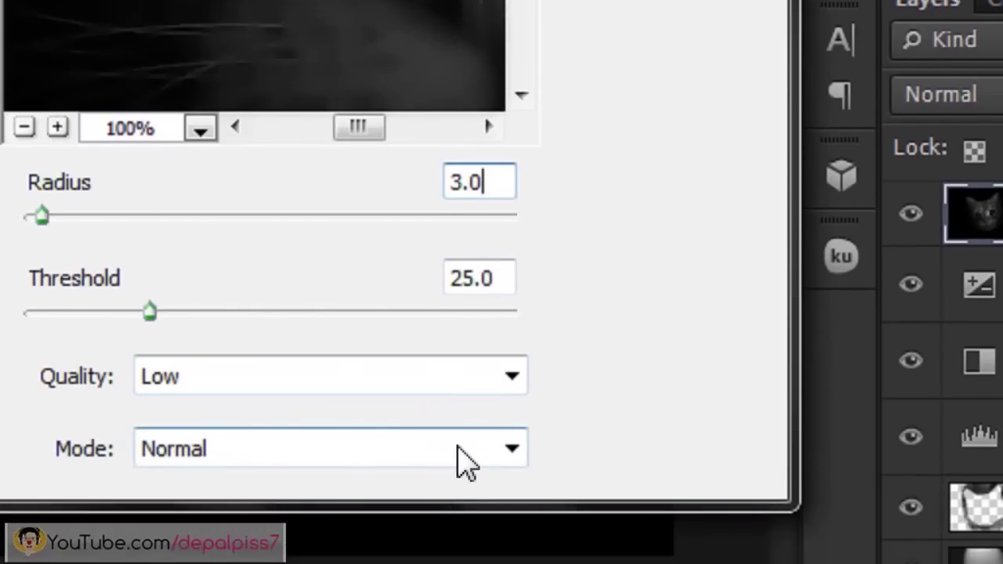
pyautogui.click(511, 376)
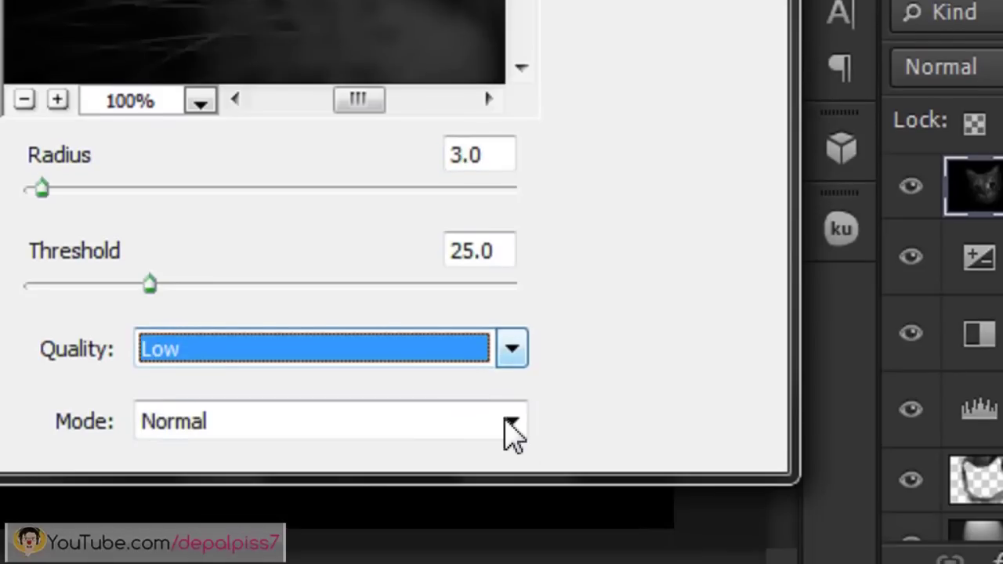
pyautogui.click(510, 427)
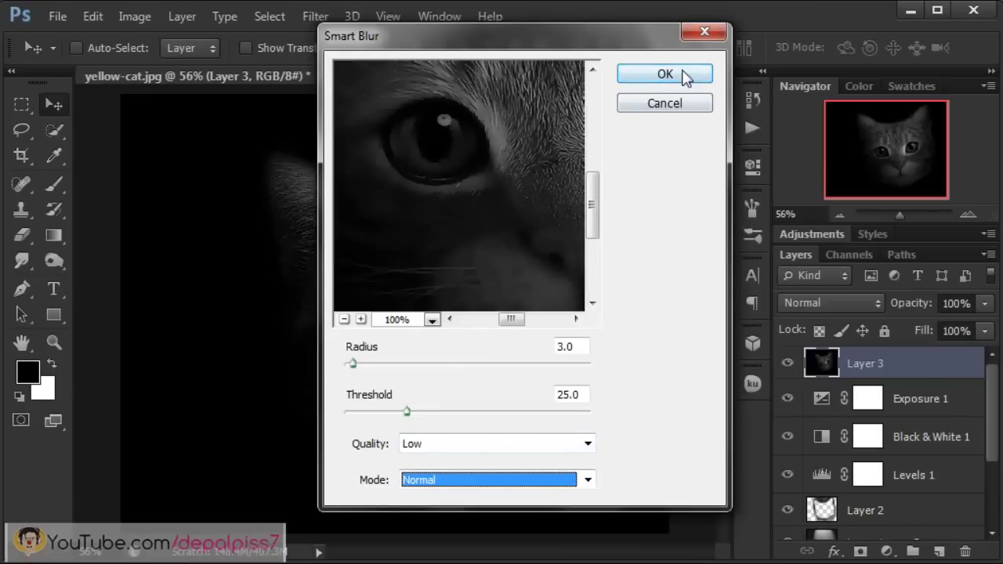
pyautogui.click(683, 74)
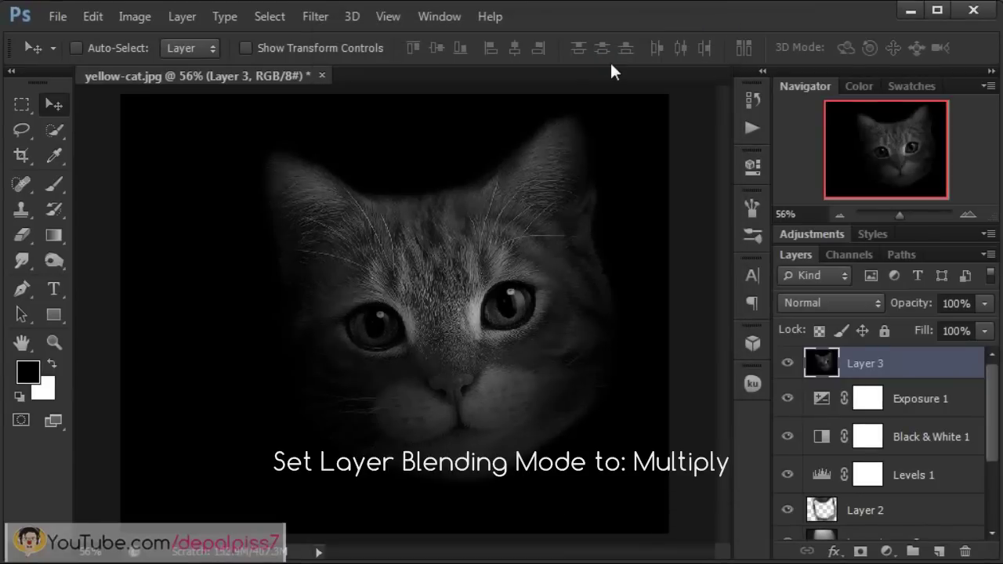
# - Set Layer 3 to Multiply at 30% opacity, then toggle it off and on to compare
pyautogui.click(821, 302)
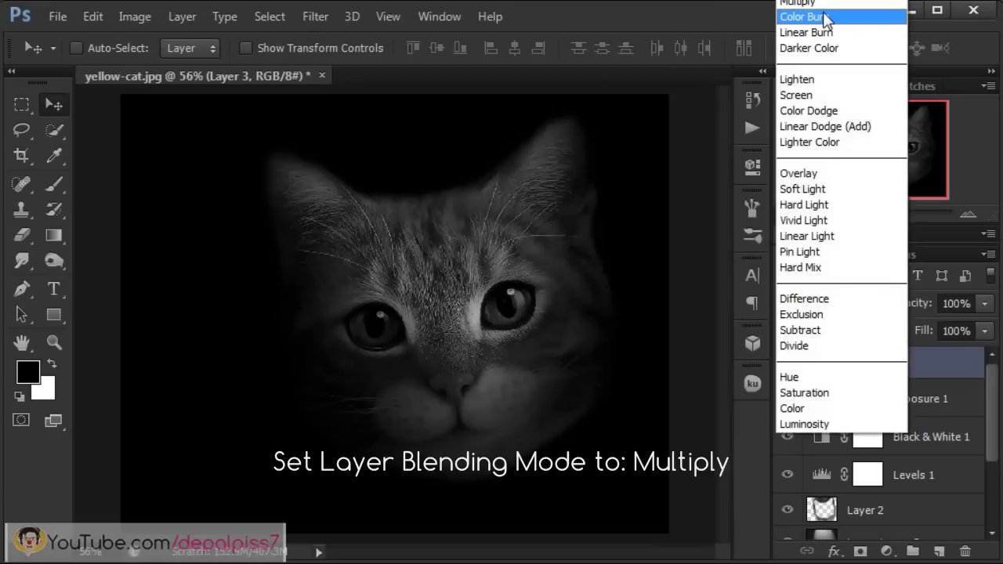
pyautogui.click(821, 4)
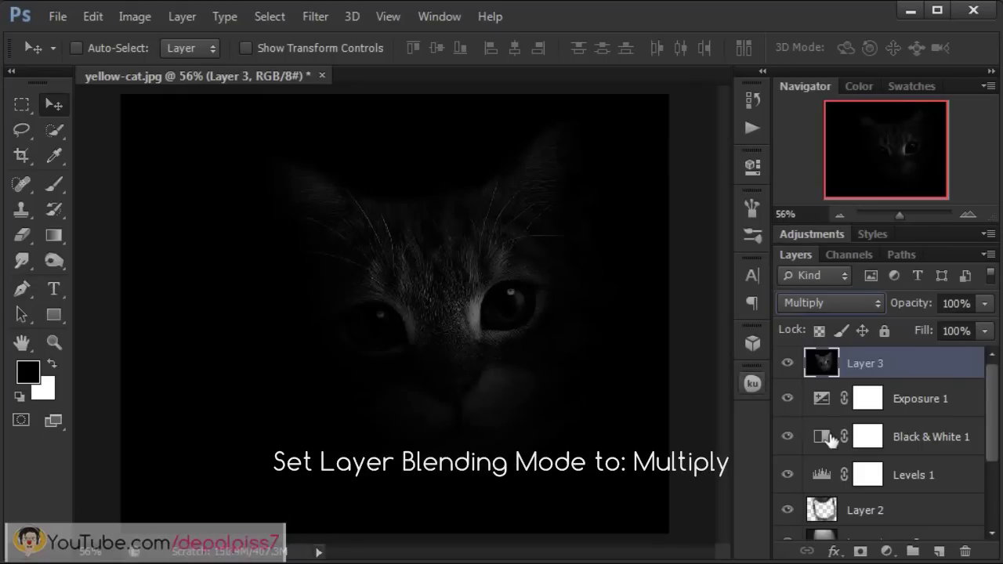
pyautogui.click(985, 331)
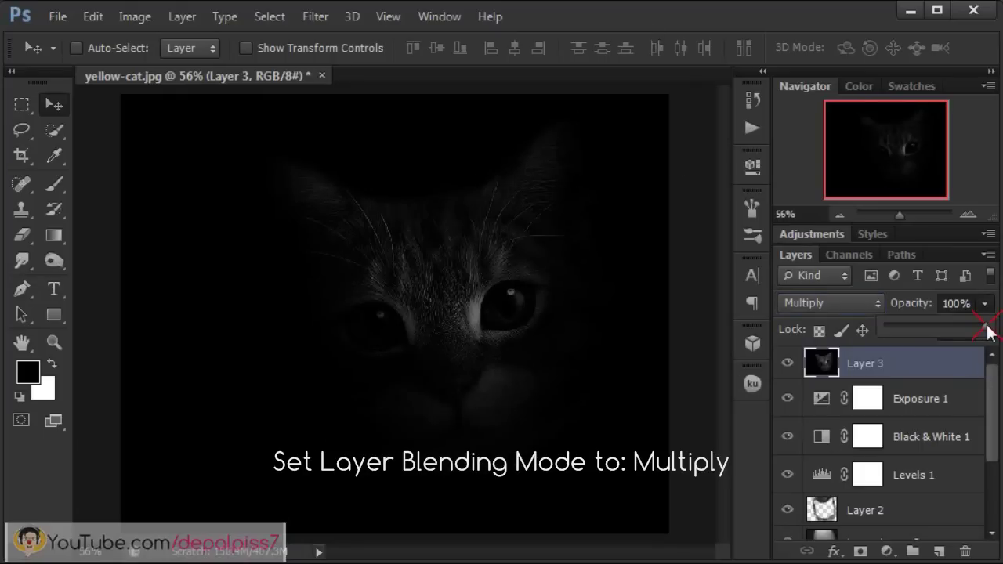
pyautogui.moveTo(986, 331); pyautogui.dragTo(926, 326)
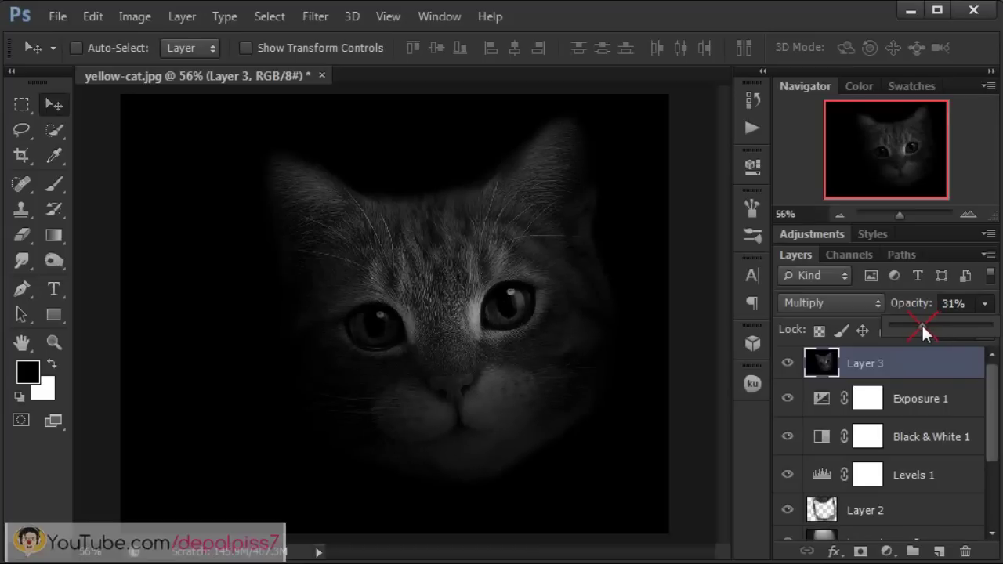
pyautogui.click(943, 305)
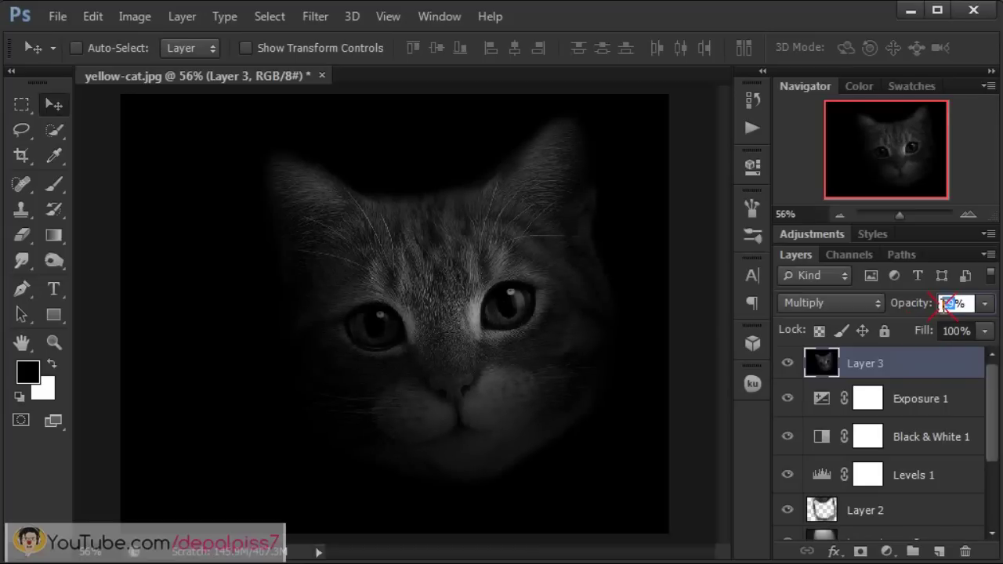
pyautogui.write('30')
pyautogui.click(786, 364)
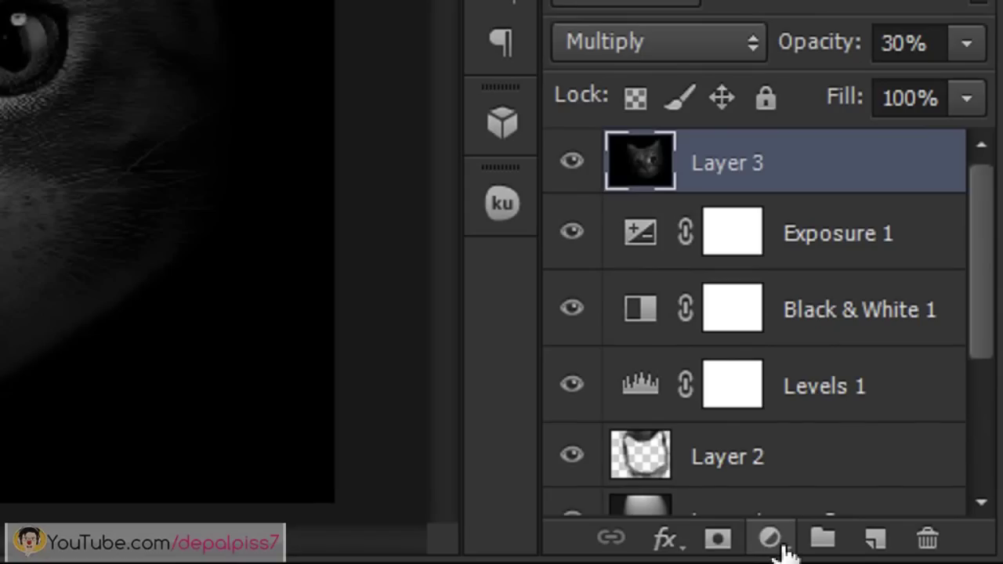
# - Add a Color Lookup layer loaded with the filmstock_50.3dl 3DLUT file
pyautogui.click(770, 539)
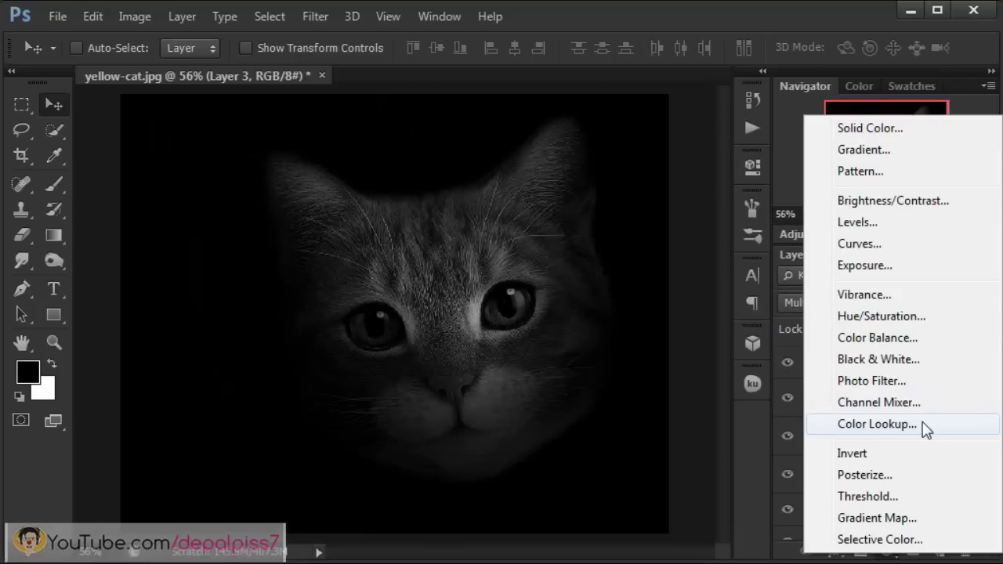
pyautogui.click(862, 425)
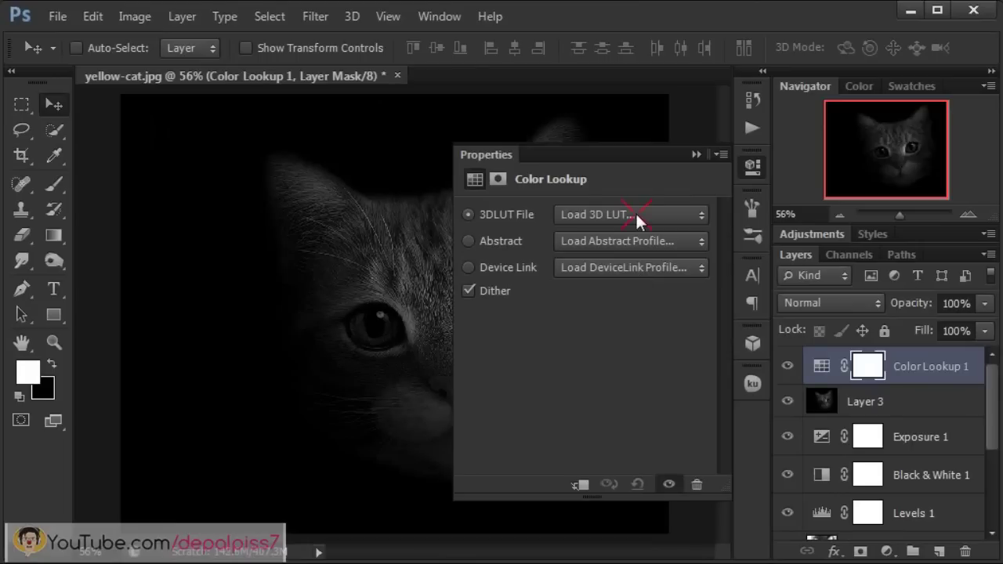
pyautogui.click(636, 211)
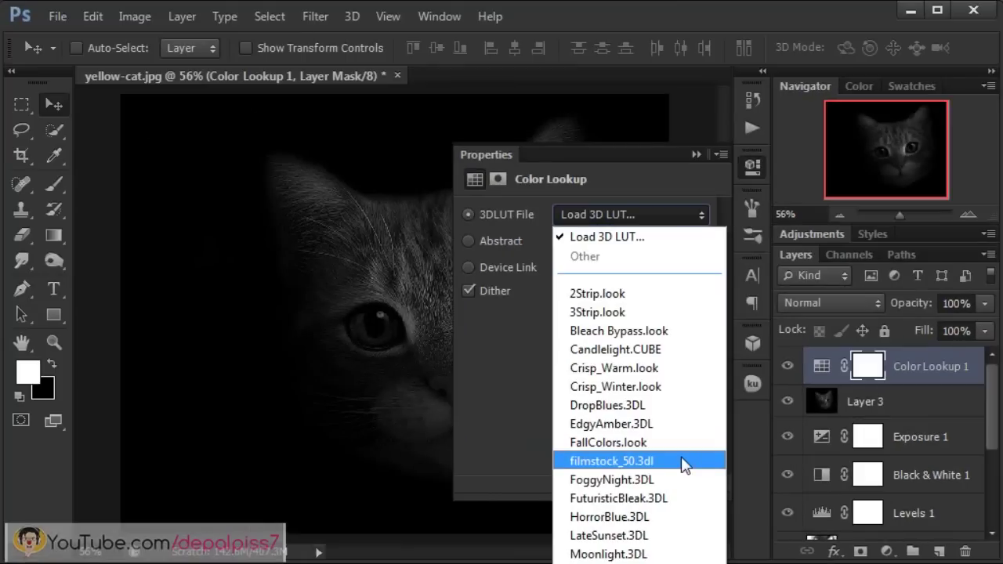
pyautogui.click(652, 460)
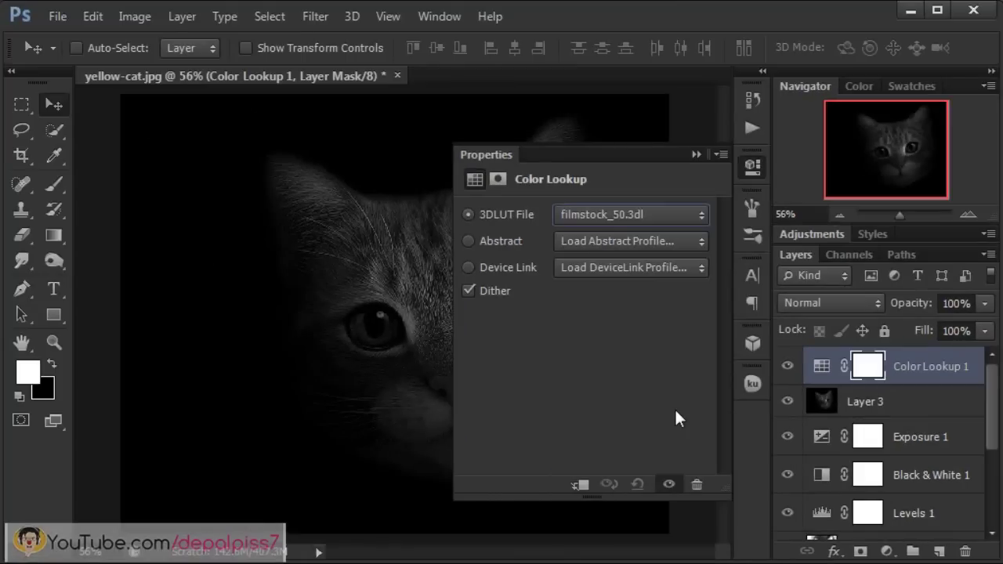
pyautogui.click(697, 155)
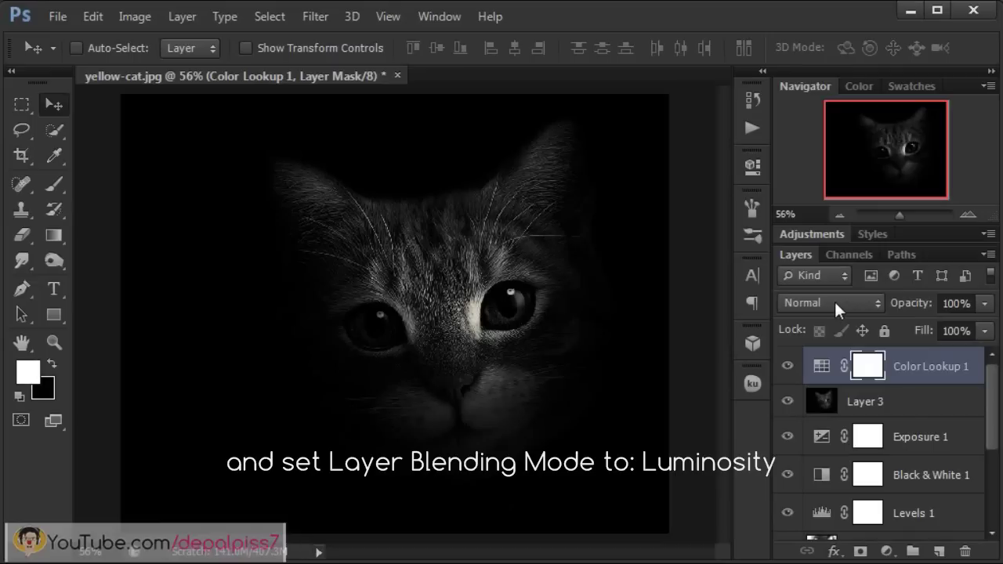
# - Switch Color Lookup 1's blend mode to Luminosity and lower its opacity to 50%
pyautogui.click(835, 302)
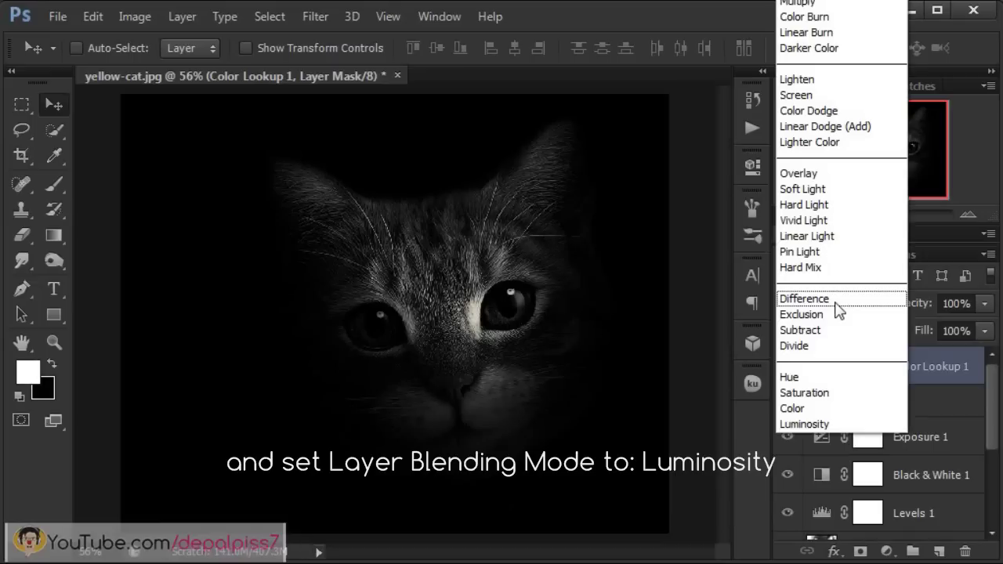
pyautogui.click(830, 424)
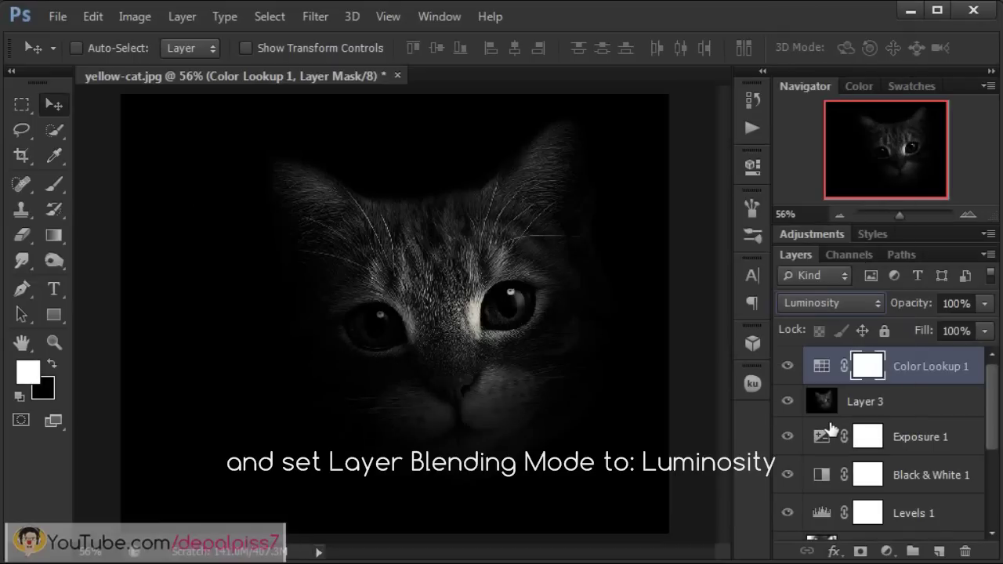
pyautogui.click(985, 312)
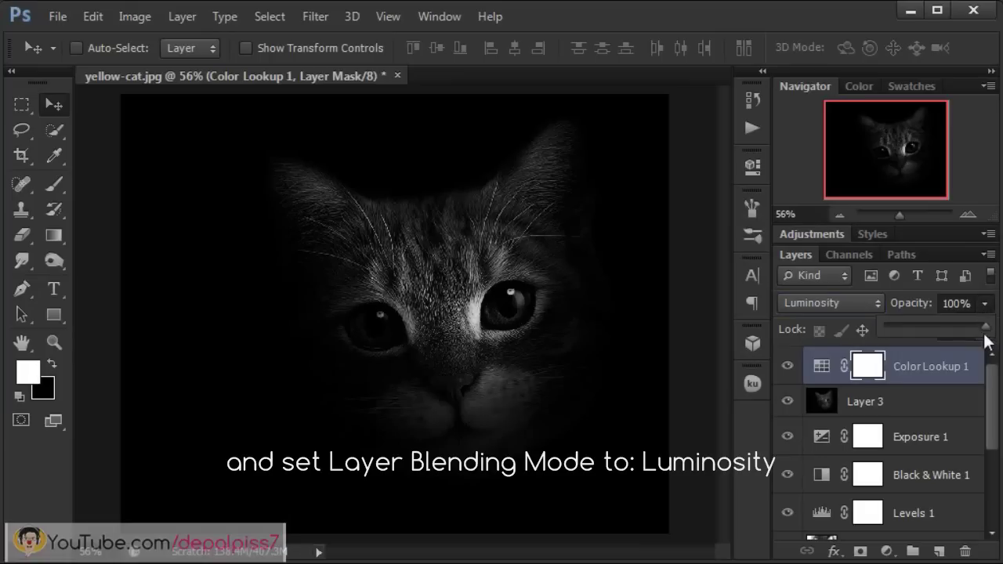
pyautogui.moveTo(986, 327); pyautogui.dragTo(972, 333)
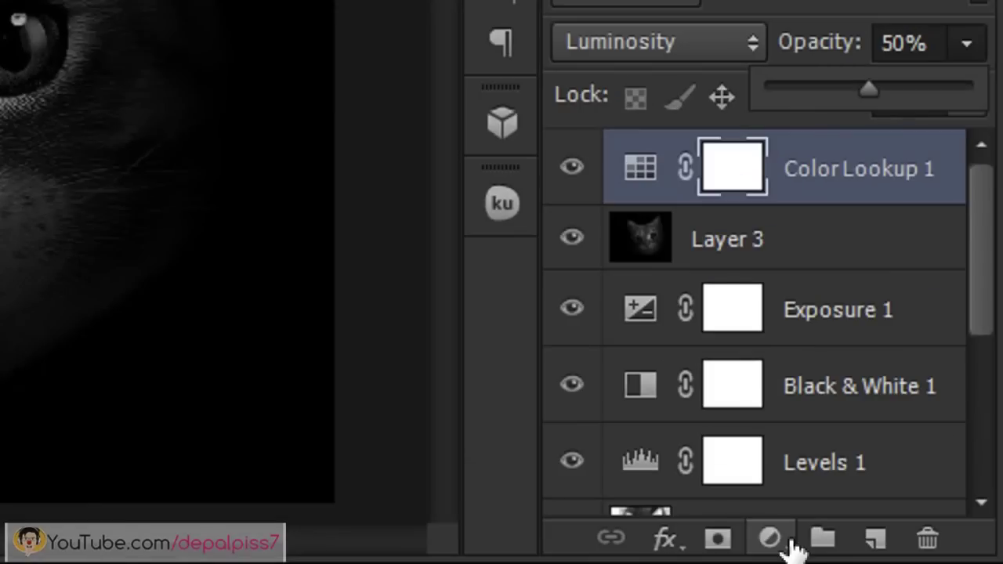
# - Add Brightness/Contrast with brightness 24 and contrast about 21, then toggle it to compare
pyautogui.click(887, 551)
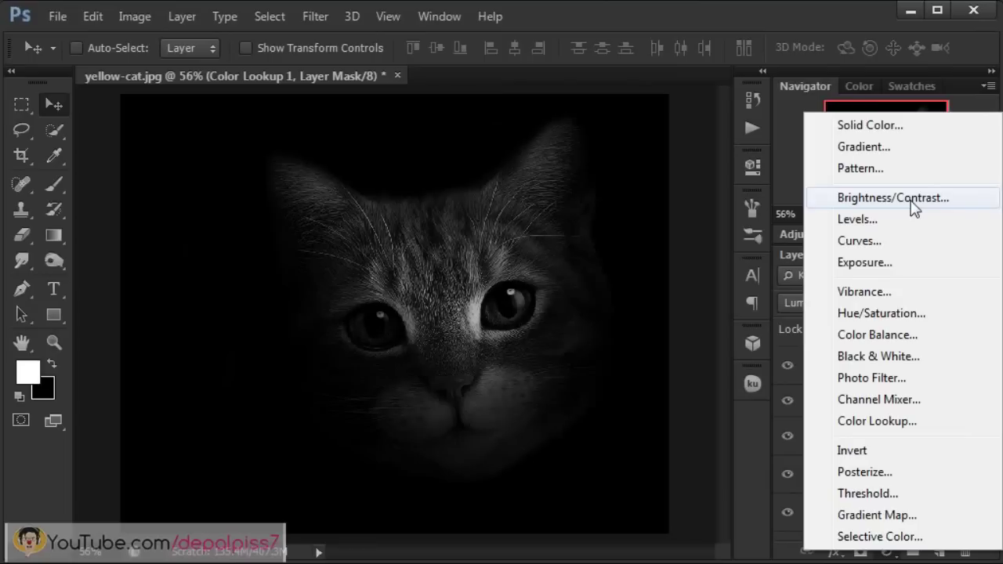
pyautogui.click(744, 203)
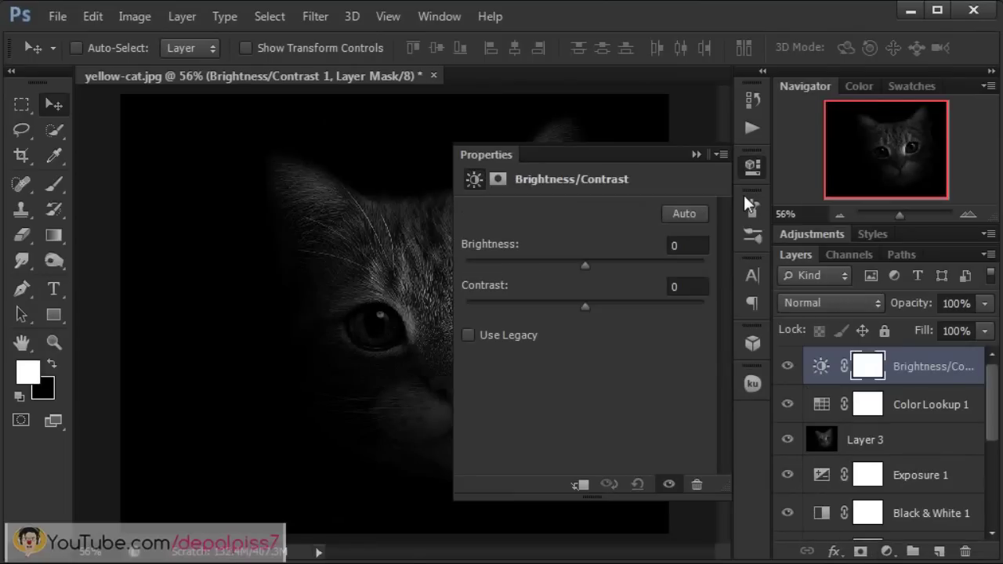
pyautogui.moveTo(589, 264); pyautogui.dragTo(601, 263)
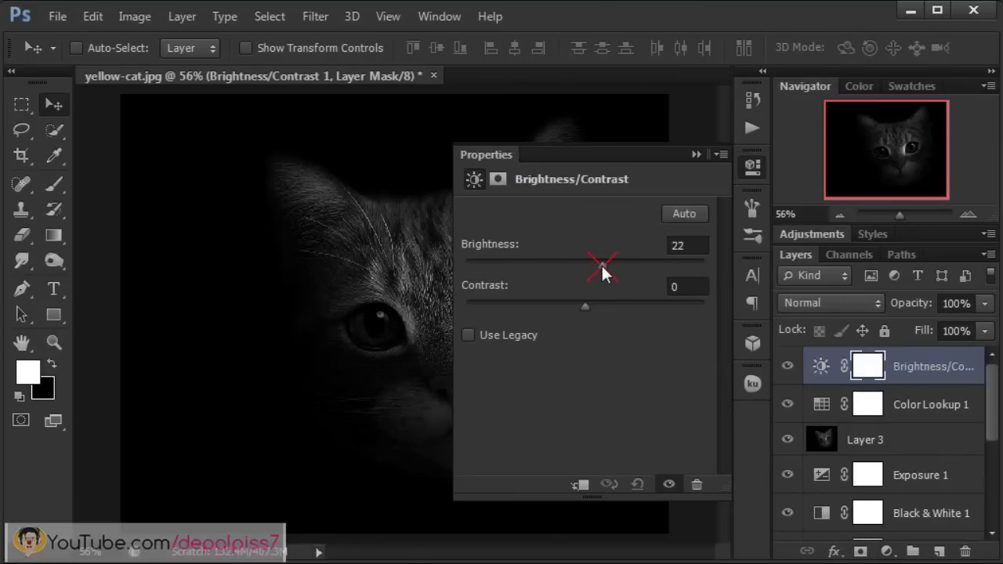
pyautogui.click(685, 246)
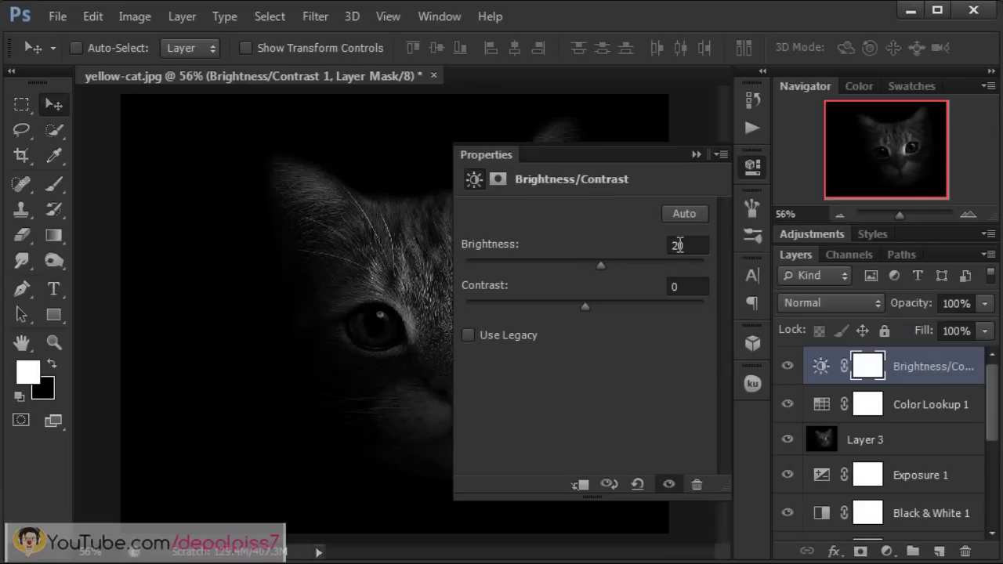
pyautogui.write('24')
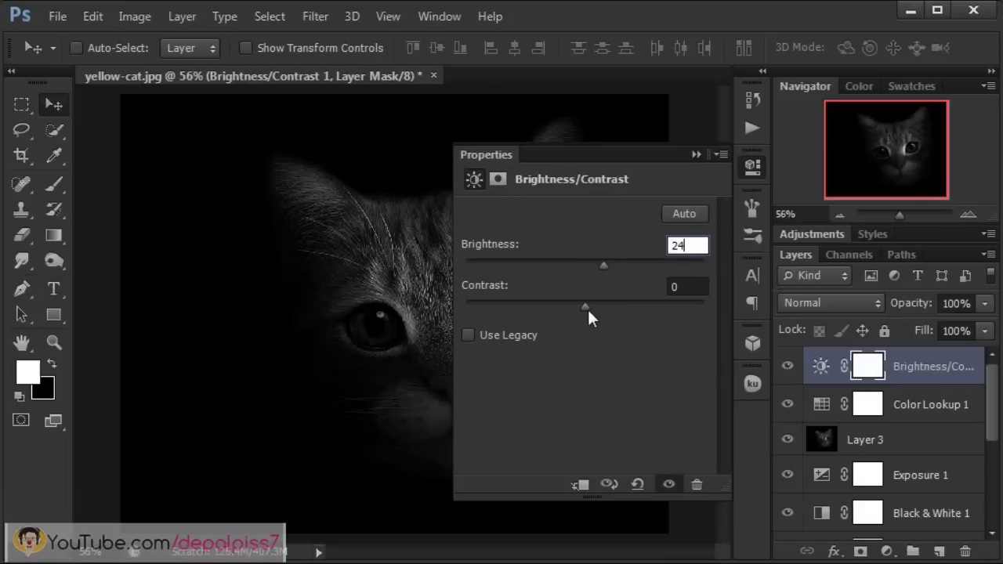
pyautogui.moveTo(586, 307); pyautogui.dragTo(614, 314)
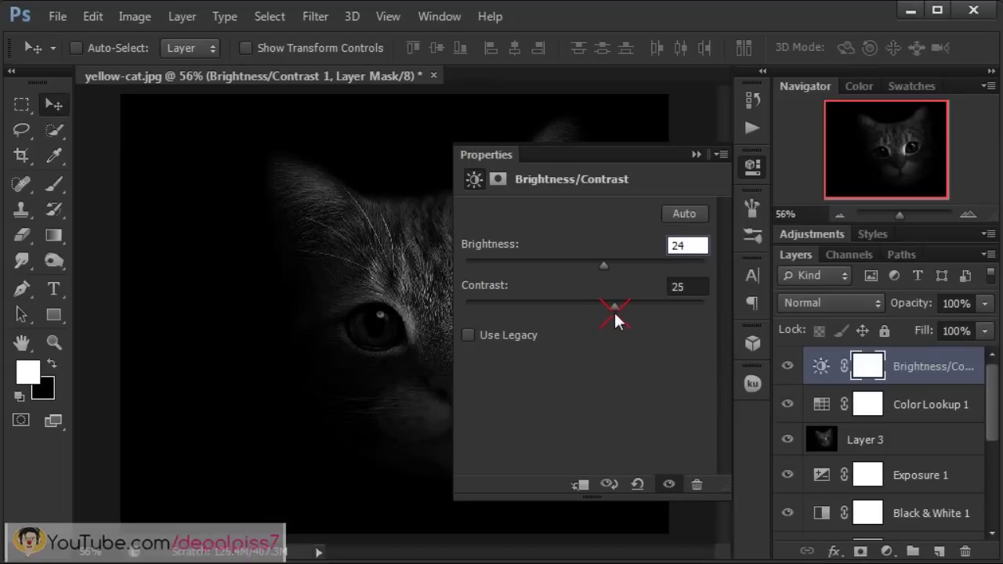
pyautogui.click(696, 155)
pyautogui.click(787, 368)
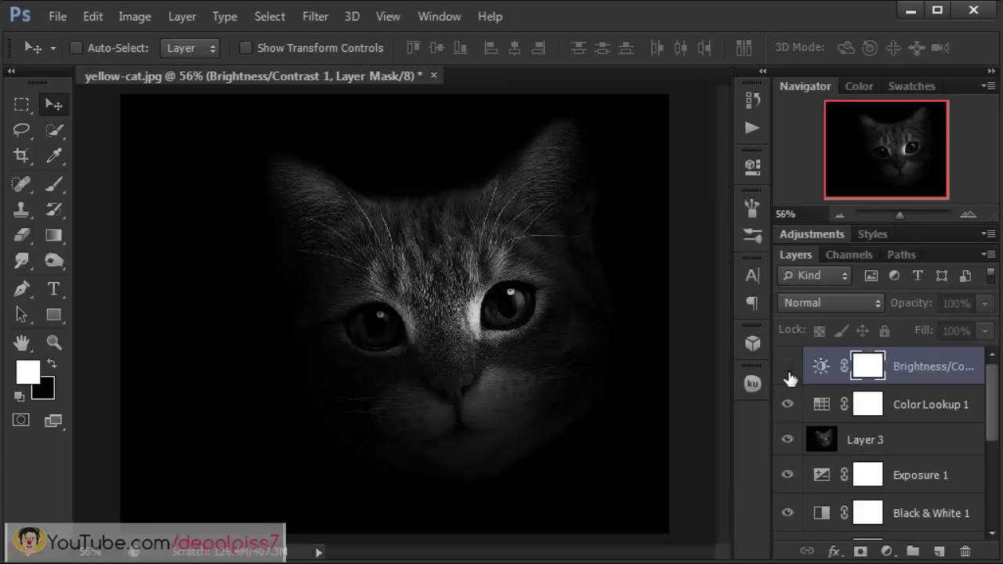
pyautogui.click(788, 372)
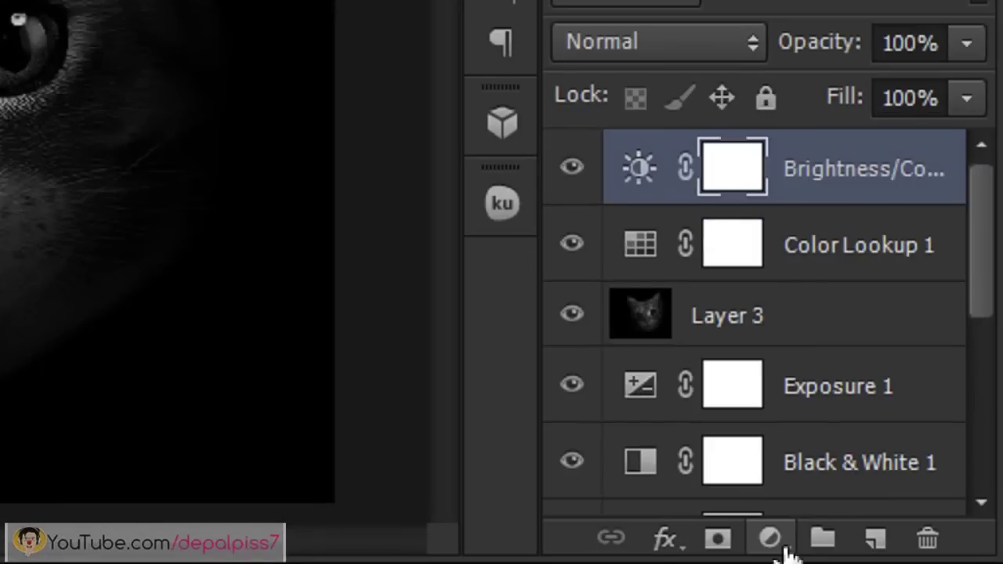
# - Add an Exposure adjustment layer with exposure raised to +1.63
pyautogui.click(784, 548)
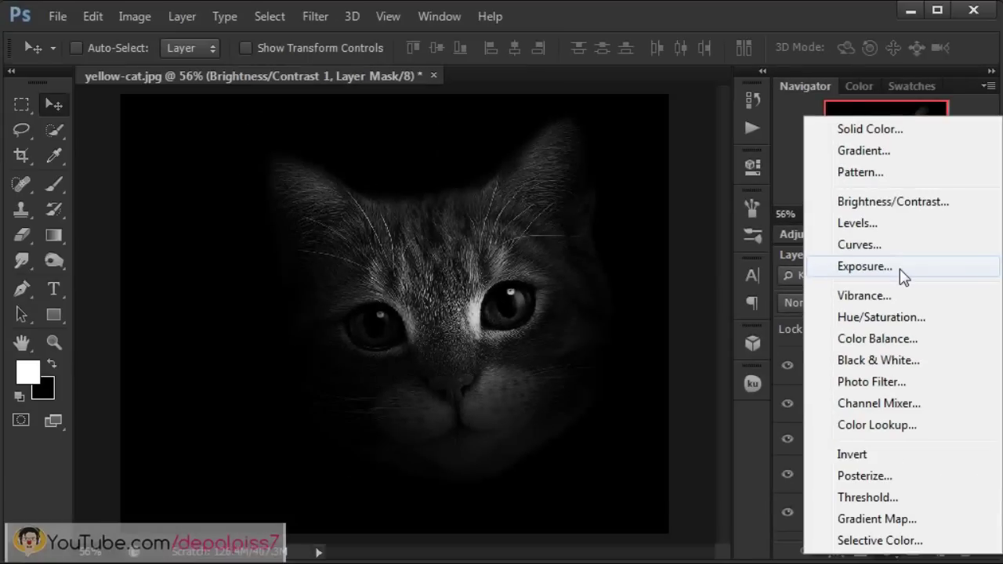
pyautogui.click(796, 283)
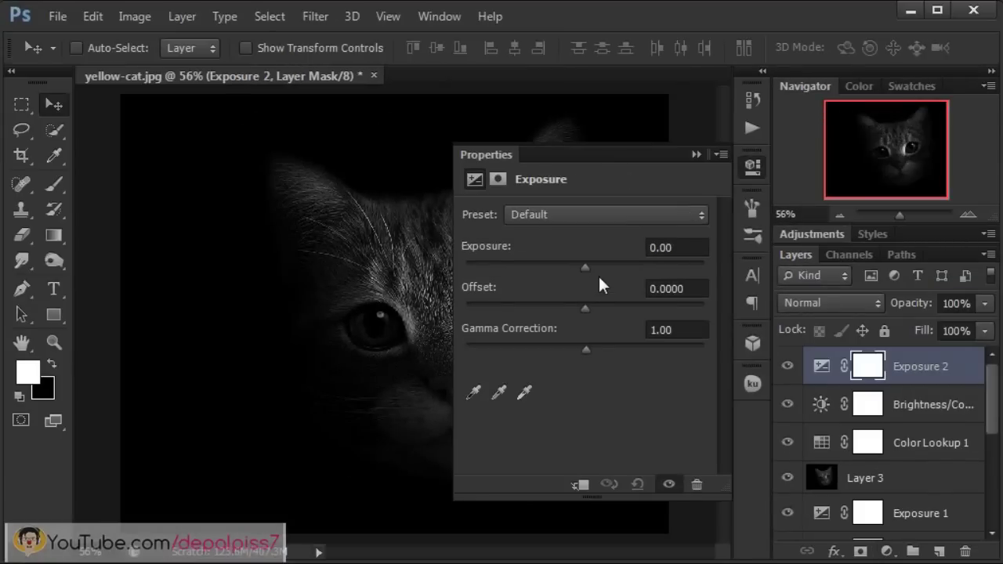
pyautogui.moveTo(586, 268); pyautogui.dragTo(605, 268)
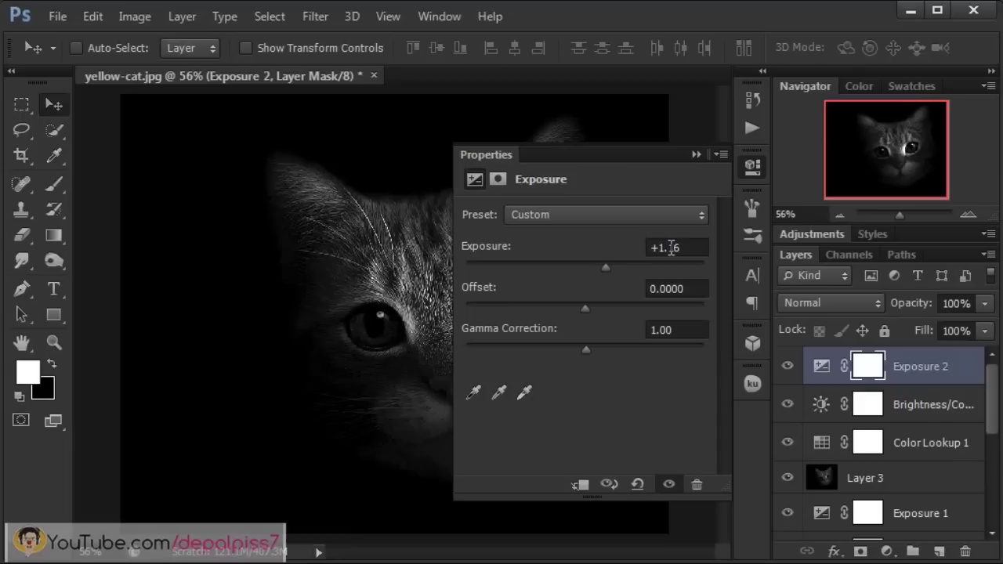
pyautogui.moveTo(670, 247); pyautogui.dragTo(690, 247)
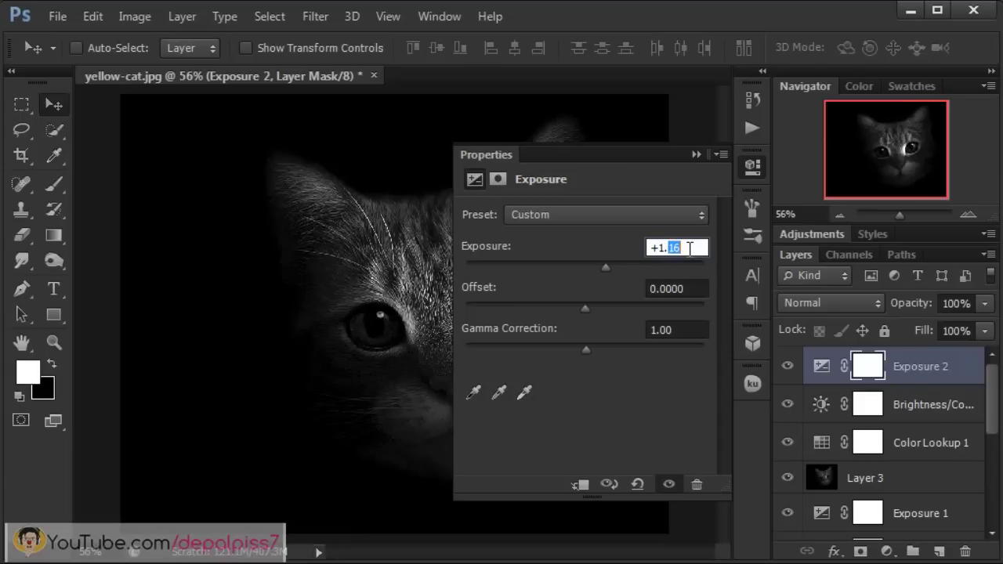
pyautogui.write('63')
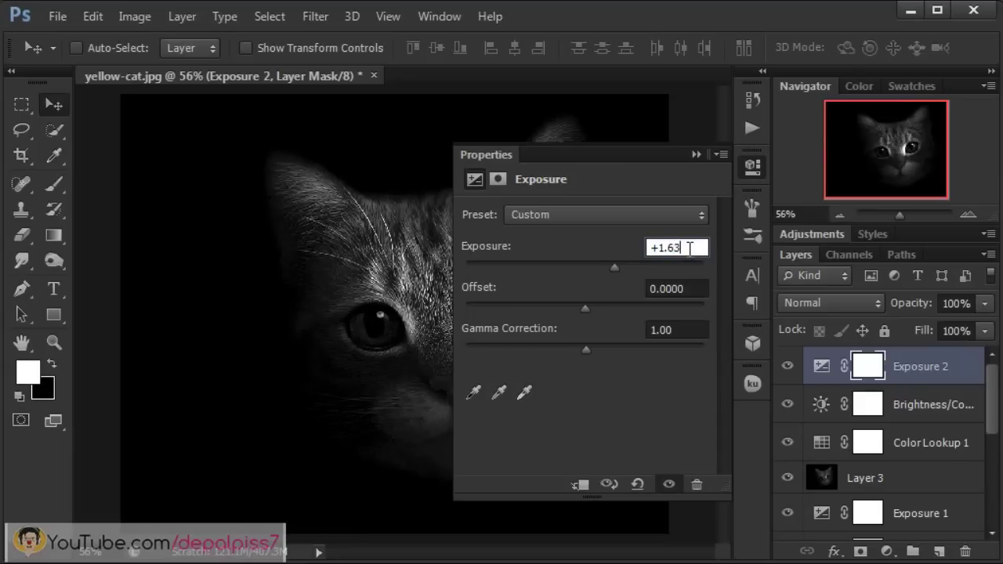
# - Set the Exposure 2 offset to -0.0041 and gamma correction to 0.98
pyautogui.click(583, 309)
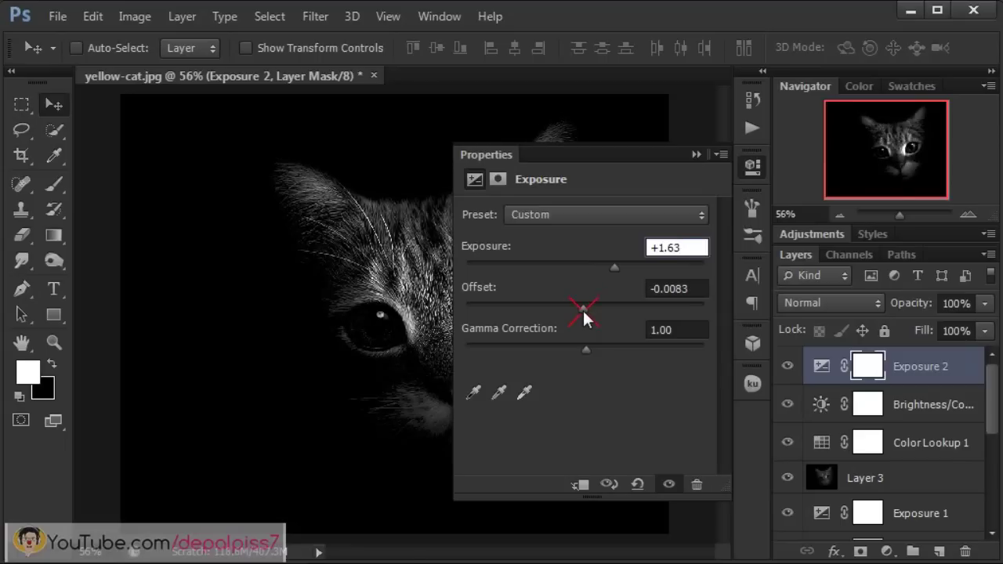
pyautogui.moveTo(676, 288); pyautogui.dragTo(708, 289)
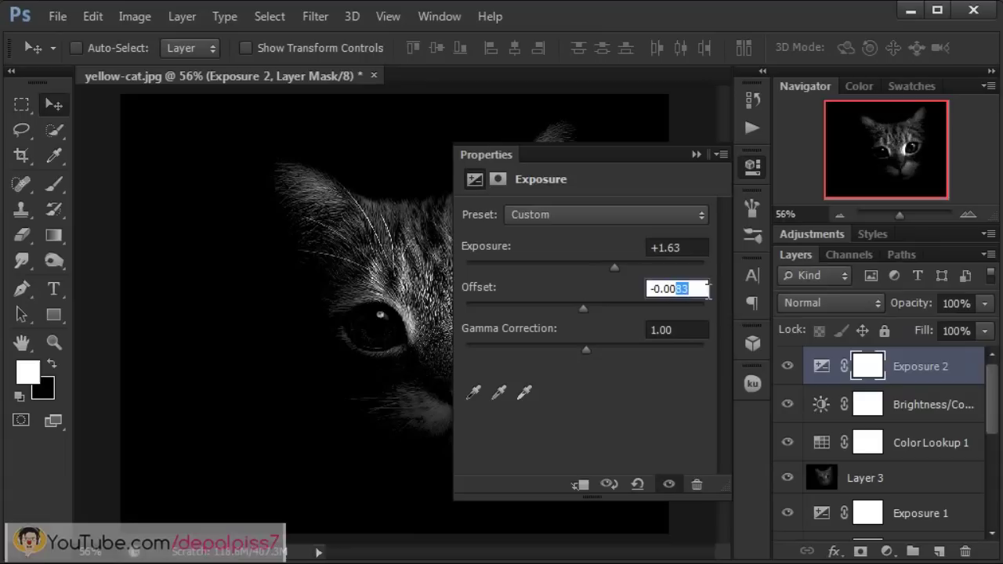
pyautogui.write('41')
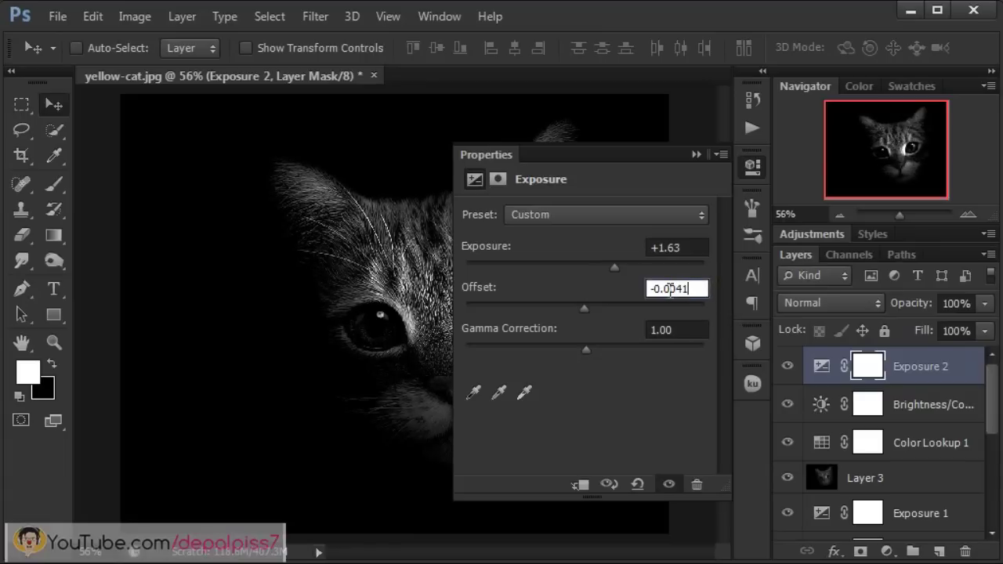
pyautogui.moveTo(586, 349); pyautogui.dragTo(591, 349)
pyautogui.moveTo(591, 349); pyautogui.dragTo(592, 349)
pyautogui.moveTo(666, 332); pyautogui.dragTo(687, 330)
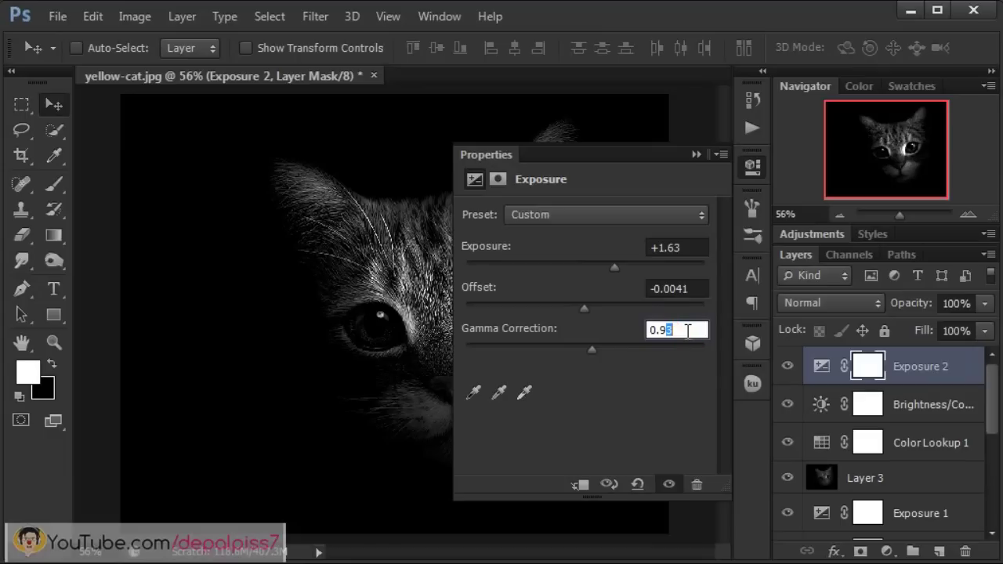
pyautogui.write('8')
# - Collapse the Exposure settings and hide Exposure 2 for a before/after comparison
pyautogui.click(740, 79)
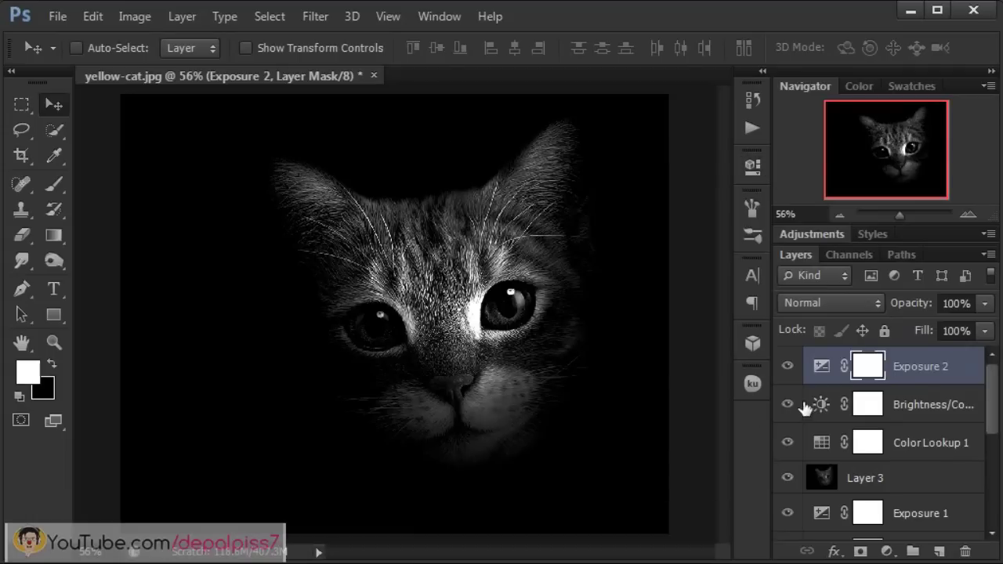
pyautogui.click(788, 366)
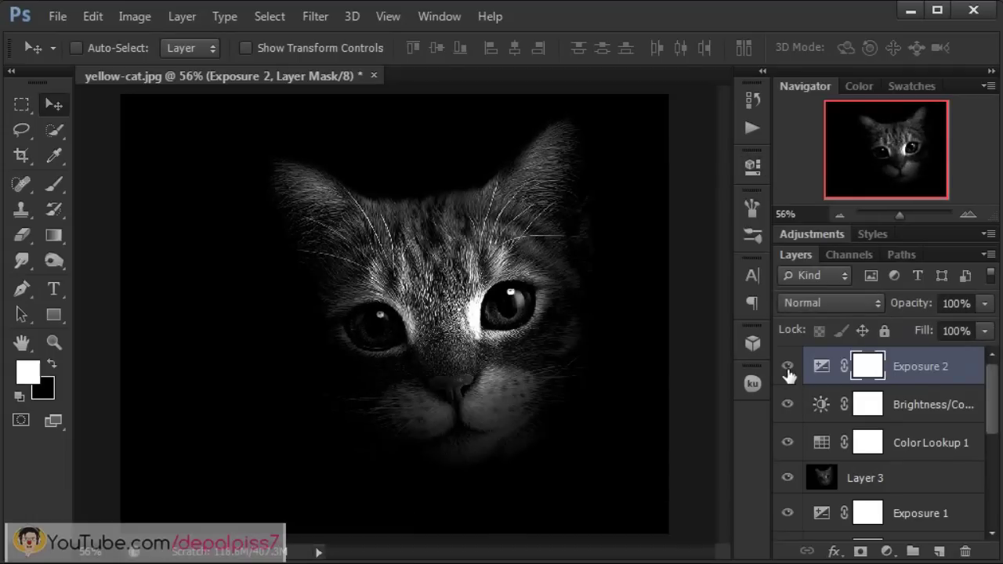